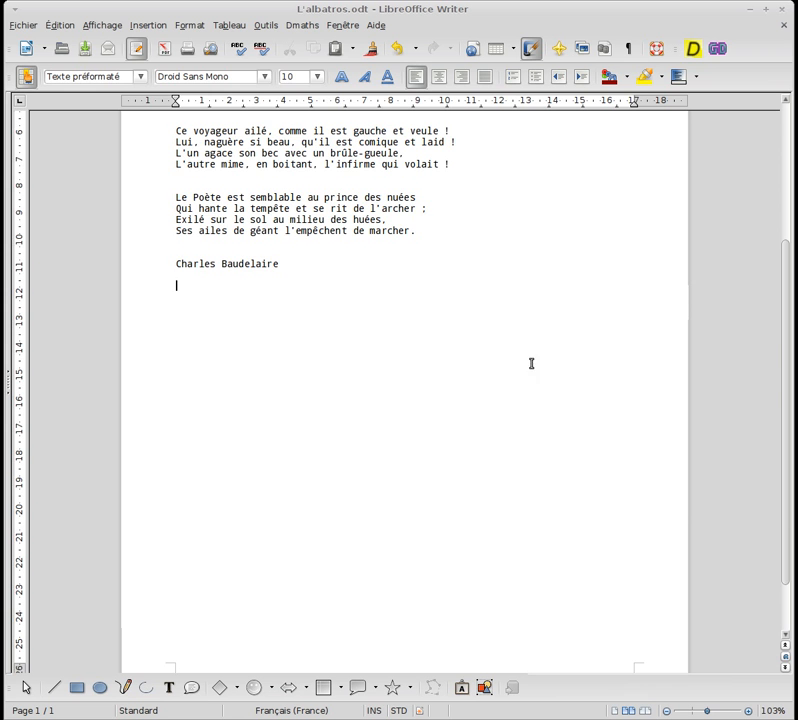
# In Chromium, jump to the Analyse section of the L'Albatros (poème) Wikipédia article.
pyautogui.scroll(3, 426, 370)
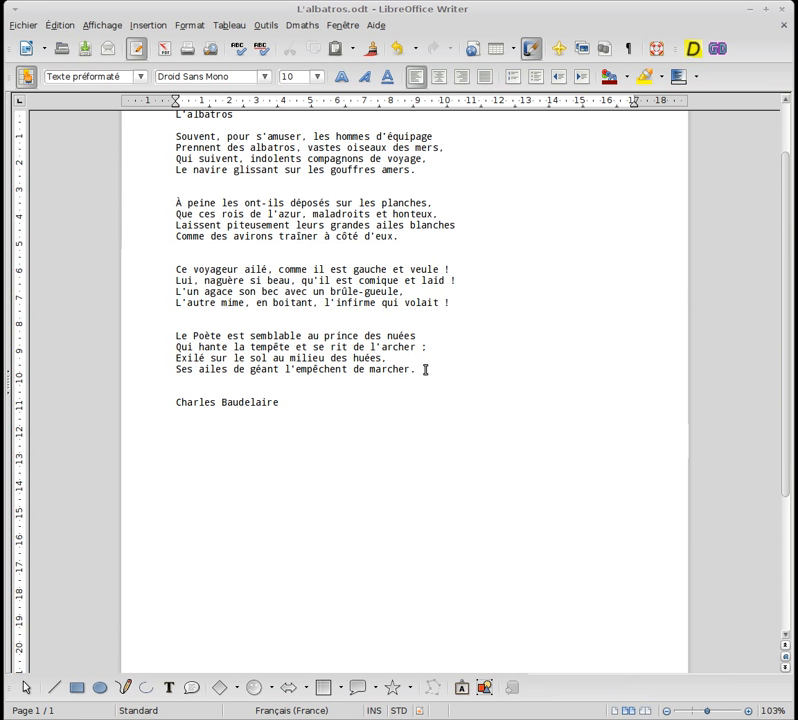
pyautogui.scroll(2, 426, 370)
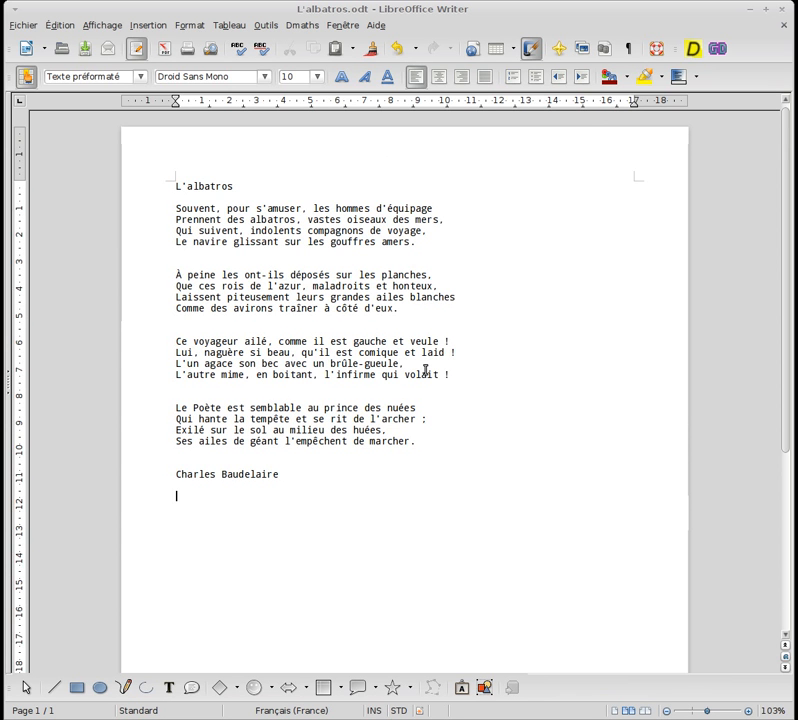
pyautogui.hotkey('alt', 'Tab')
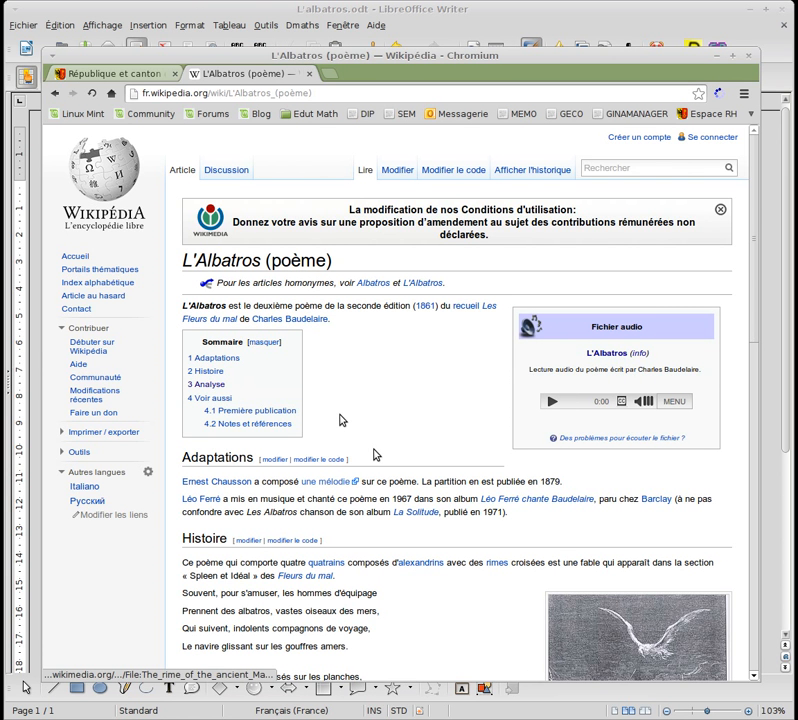
pyautogui.scroll(-3, 373, 455)
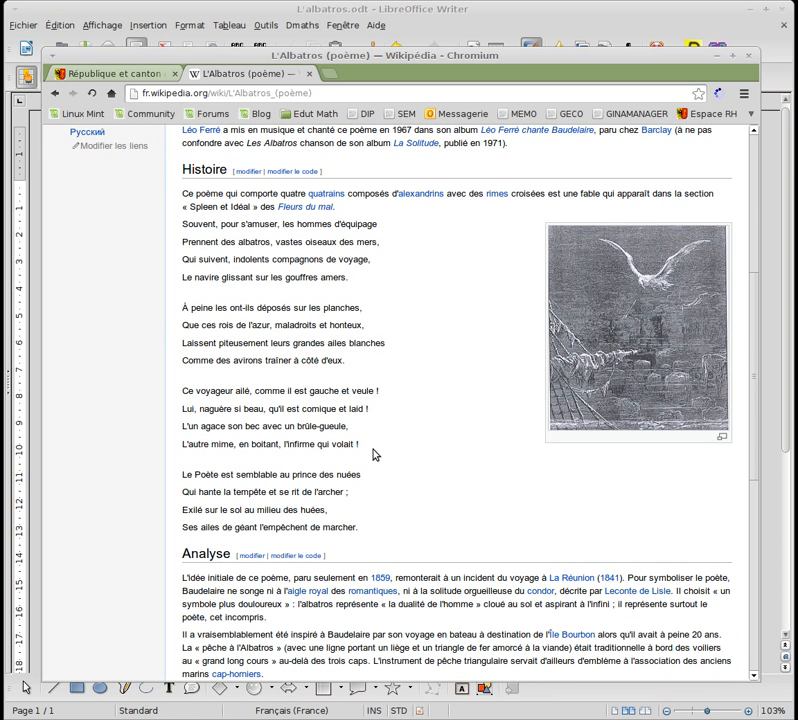
pyautogui.scroll(-3, 282, 407)
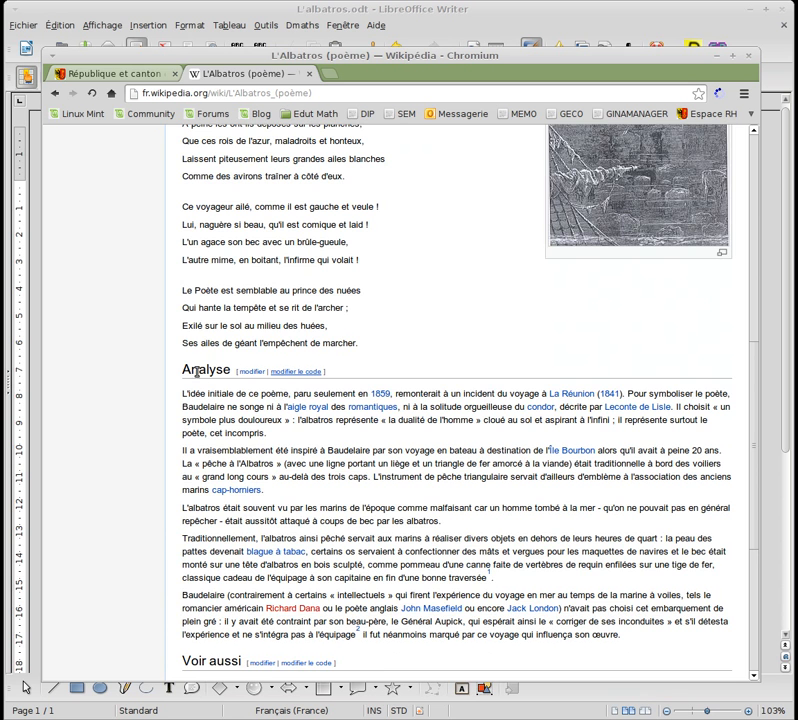
pyautogui.scroll(2, 253, 353)
pyautogui.scroll(3, 256, 347)
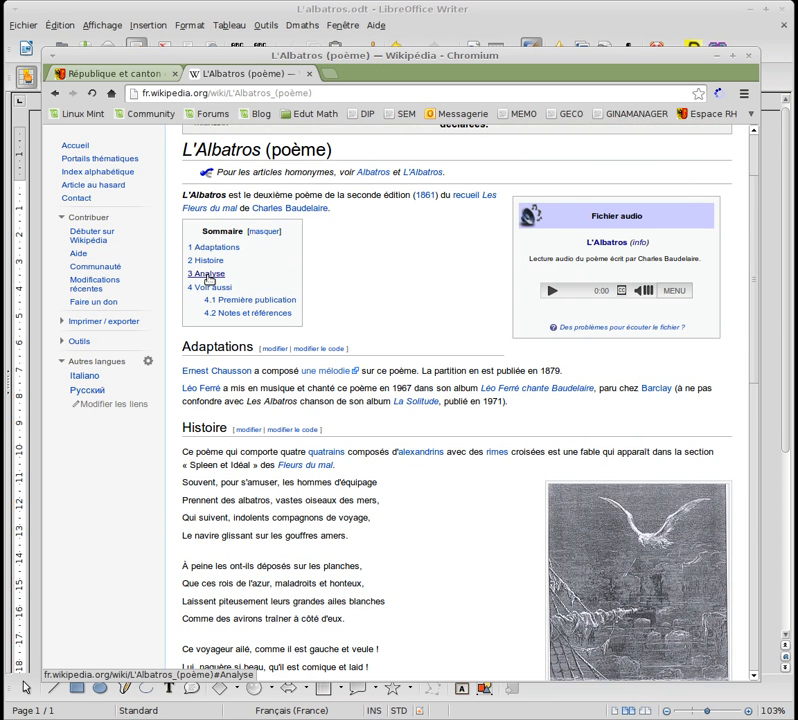
pyautogui.click(209, 276)
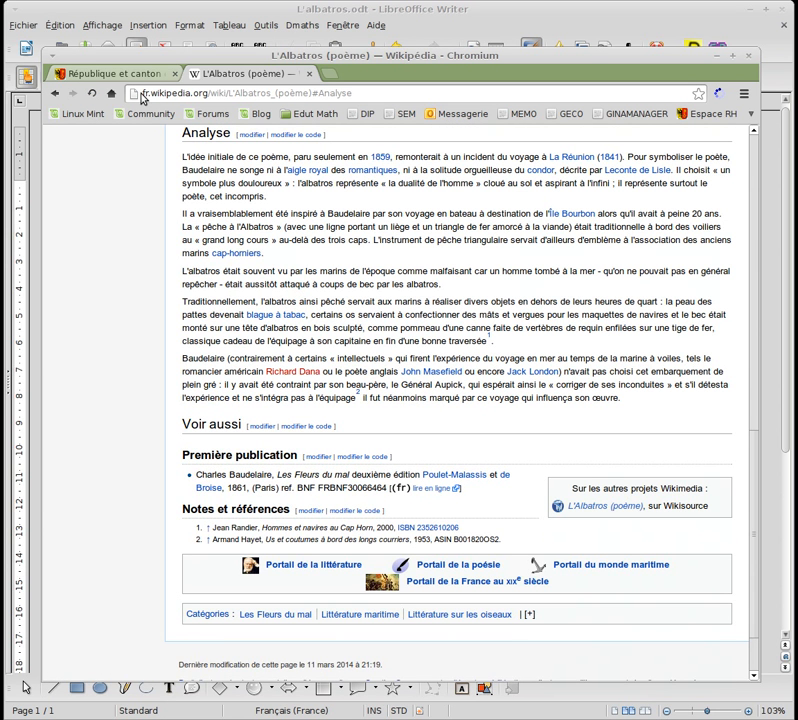
# Copy the Analyse section's full page address from the address bar.
pyautogui.moveTo(357, 93); pyautogui.dragTo(142, 93)
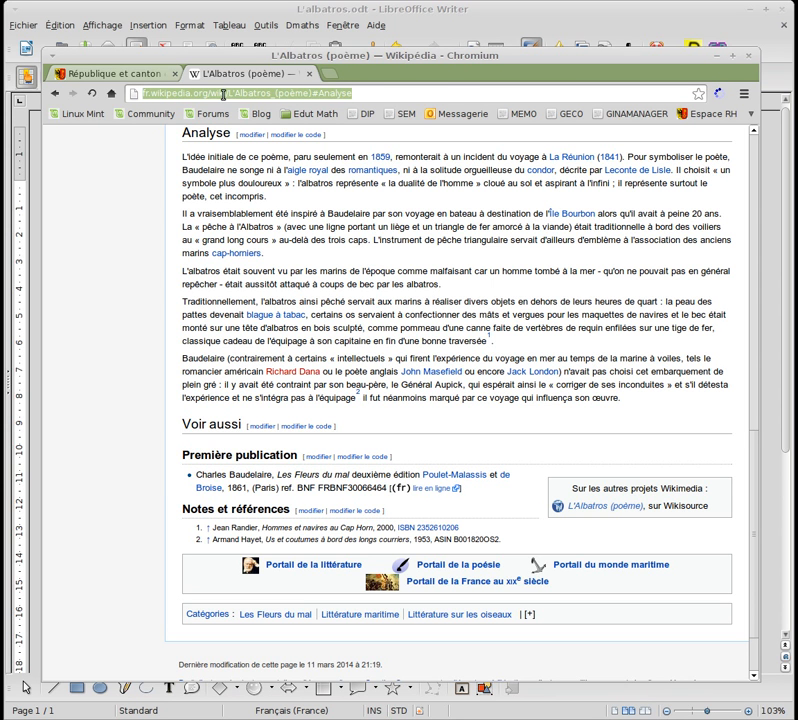
pyautogui.rightClick(222, 93)
pyautogui.click(240, 116)
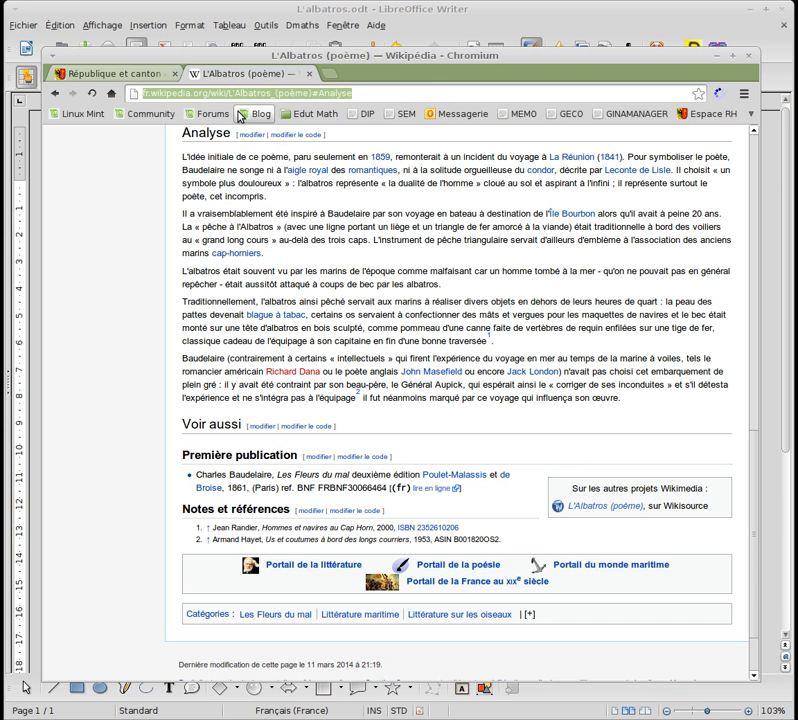
pyautogui.click(260, 11)
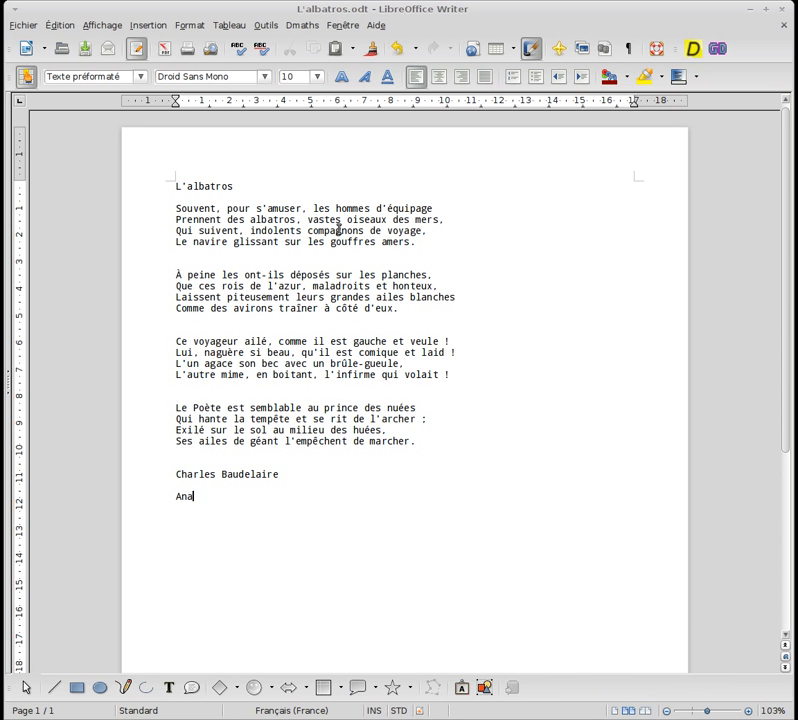
# Finish the line 'Analyse du poème' below Charles Baudelaire and select it.
pyautogui.write('du poème')
pyautogui.moveTo(176, 494); pyautogui.dragTo(265, 492)
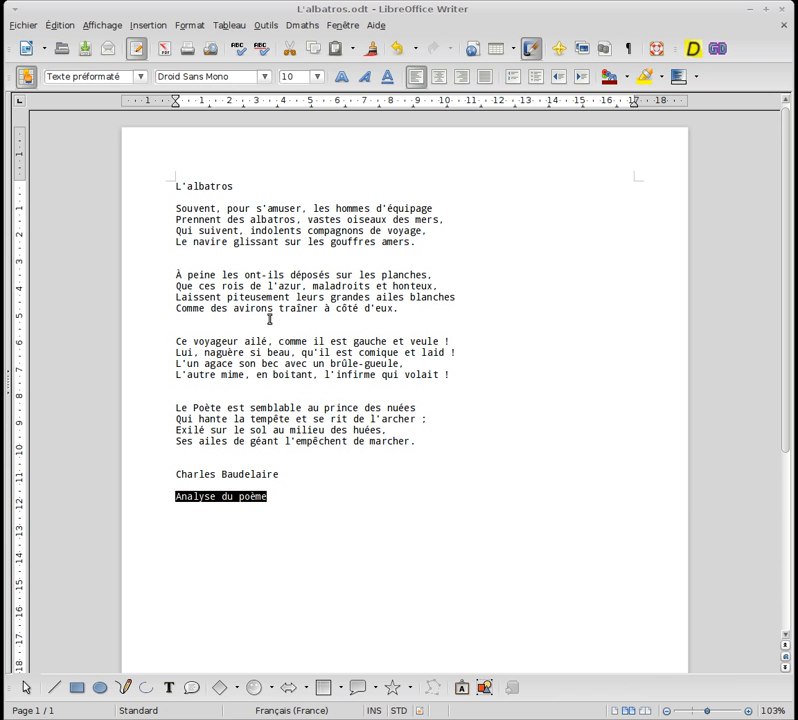
pyautogui.click(145, 26)
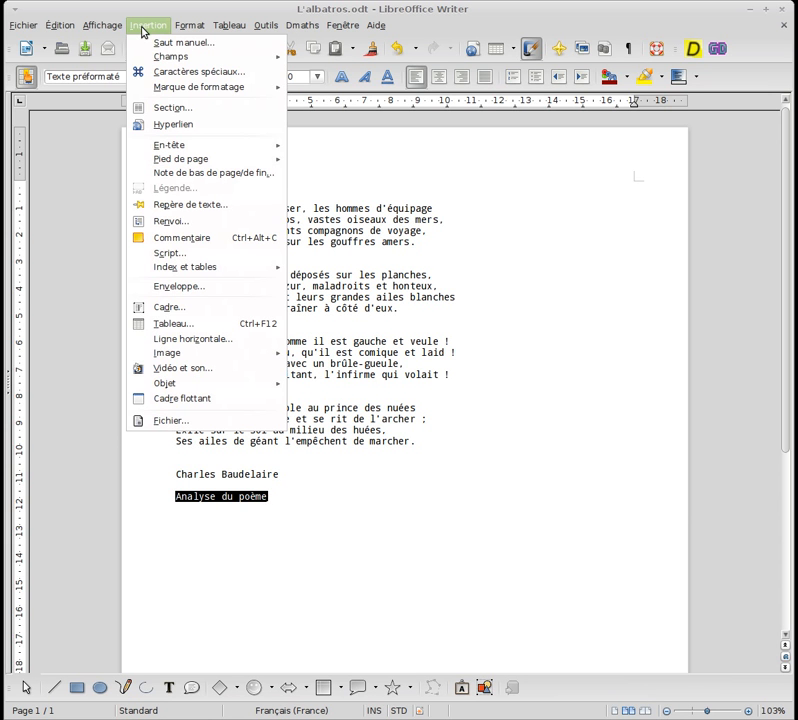
pyautogui.click(196, 124)
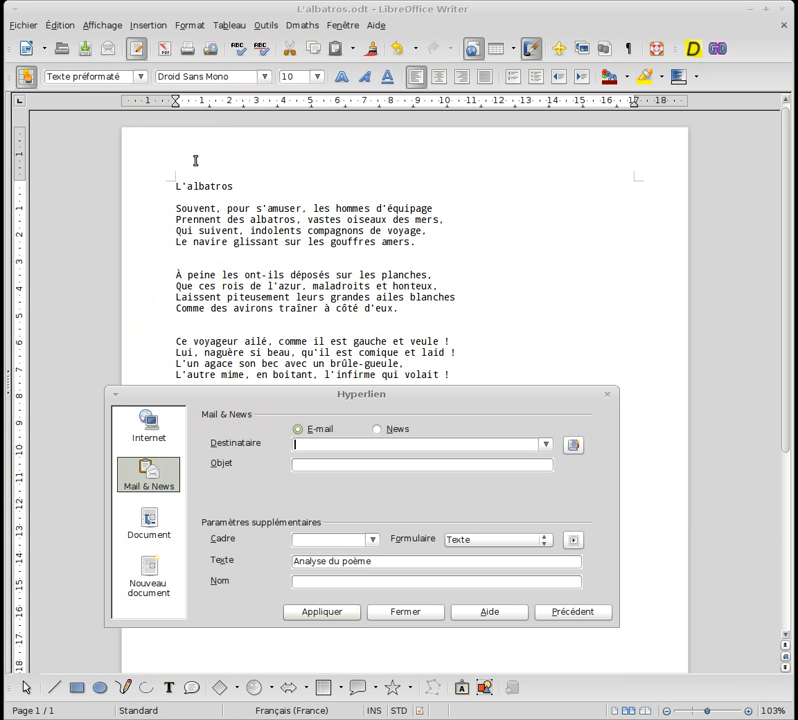
pyautogui.click(150, 423)
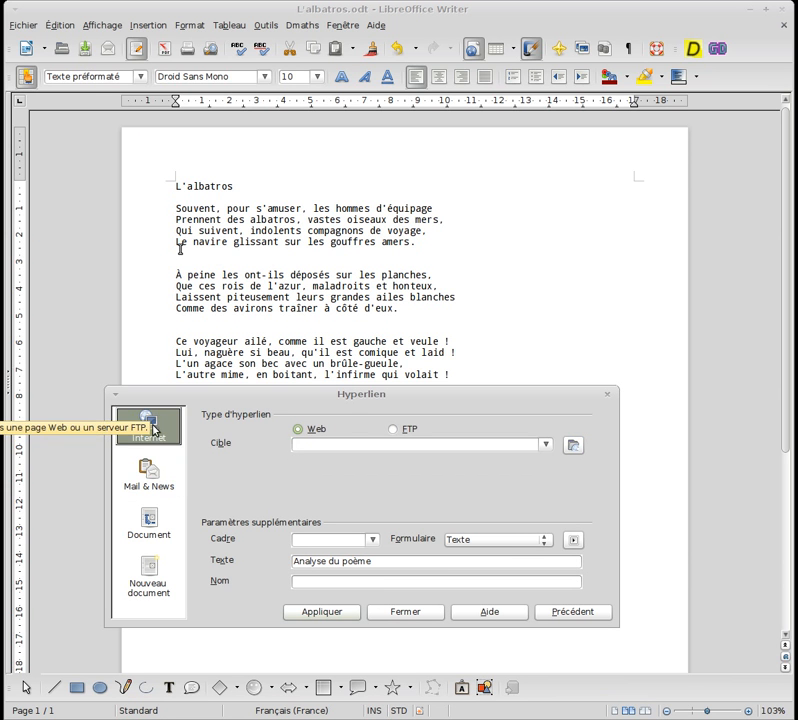
pyautogui.rightClick(304, 441)
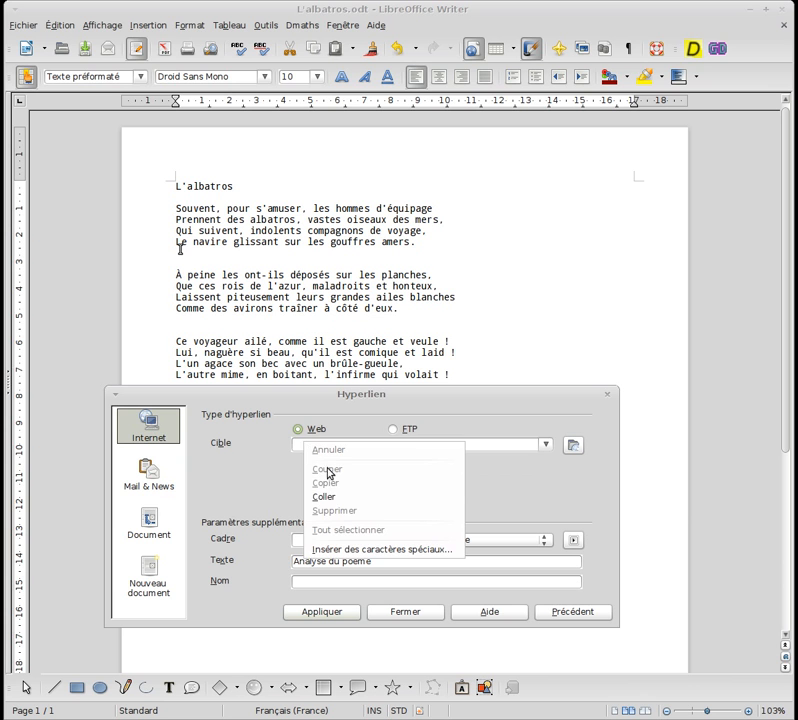
pyautogui.click(320, 498)
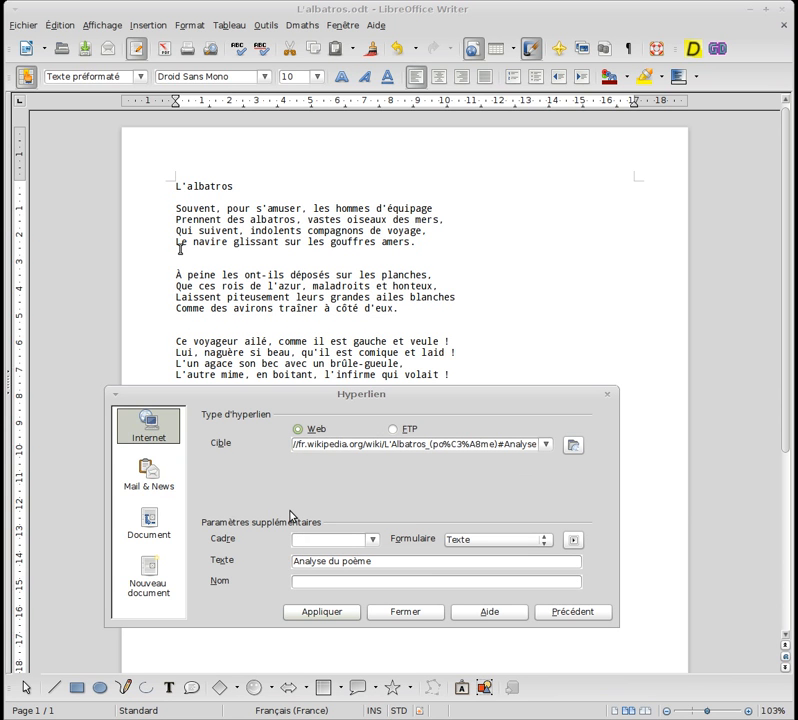
pyautogui.click(331, 610)
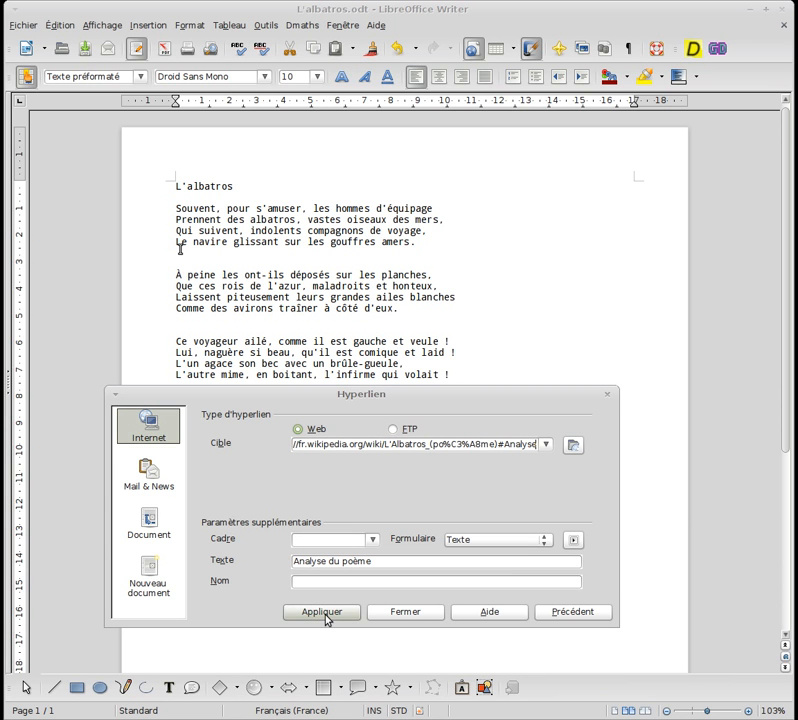
pyautogui.click(400, 612)
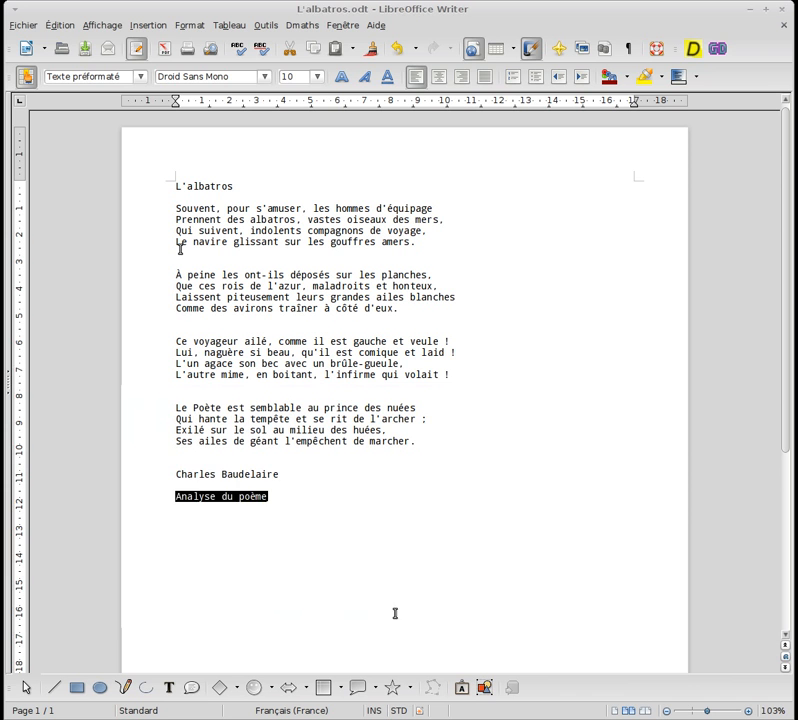
pyautogui.click(366, 564)
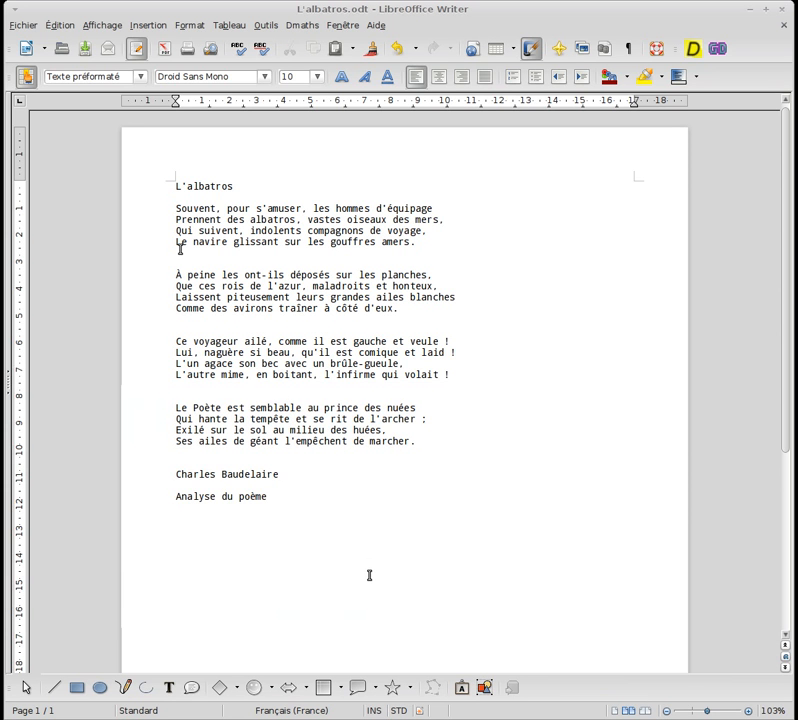
pyautogui.moveTo(175, 496); pyautogui.dragTo(268, 496)
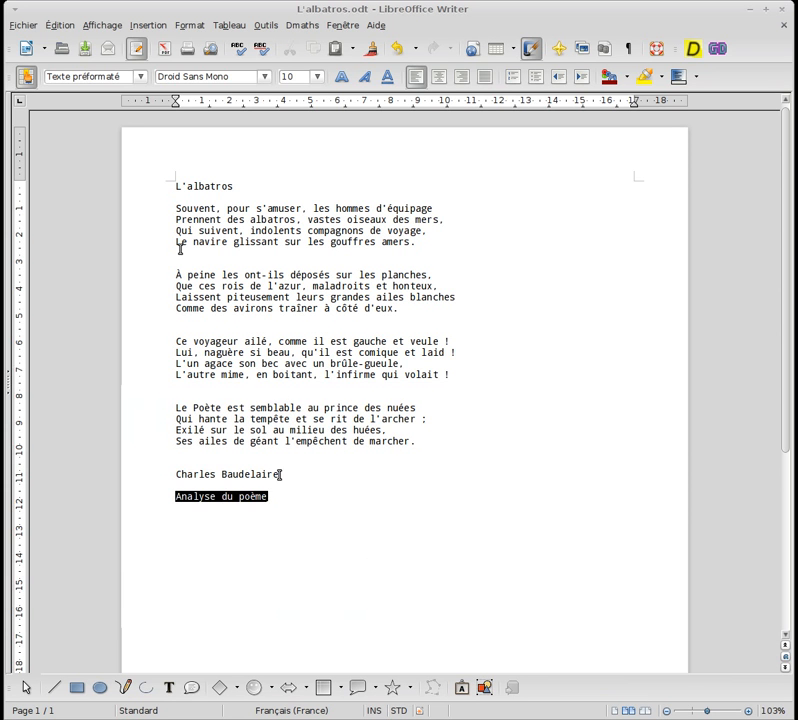
pyautogui.click(148, 25)
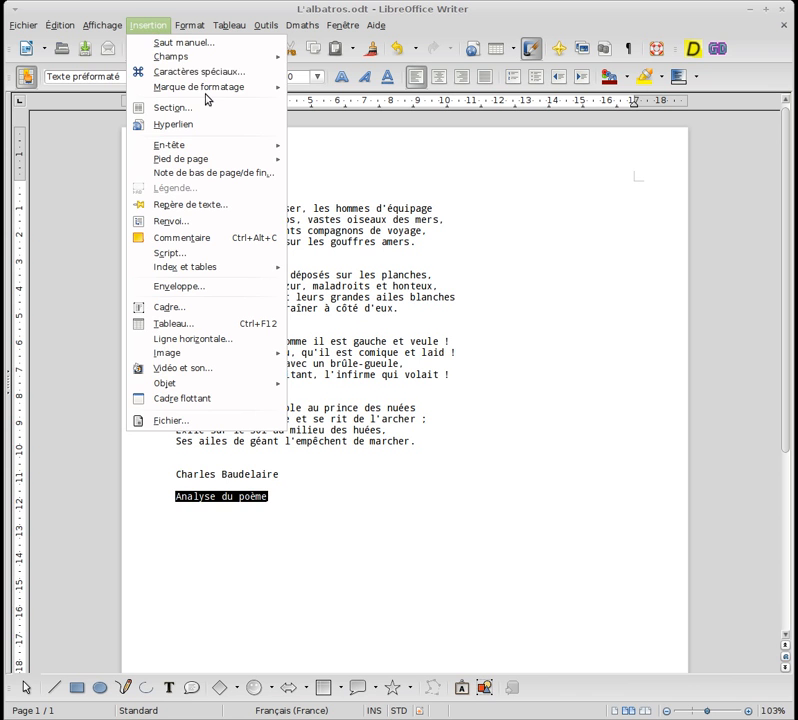
pyautogui.click(190, 125)
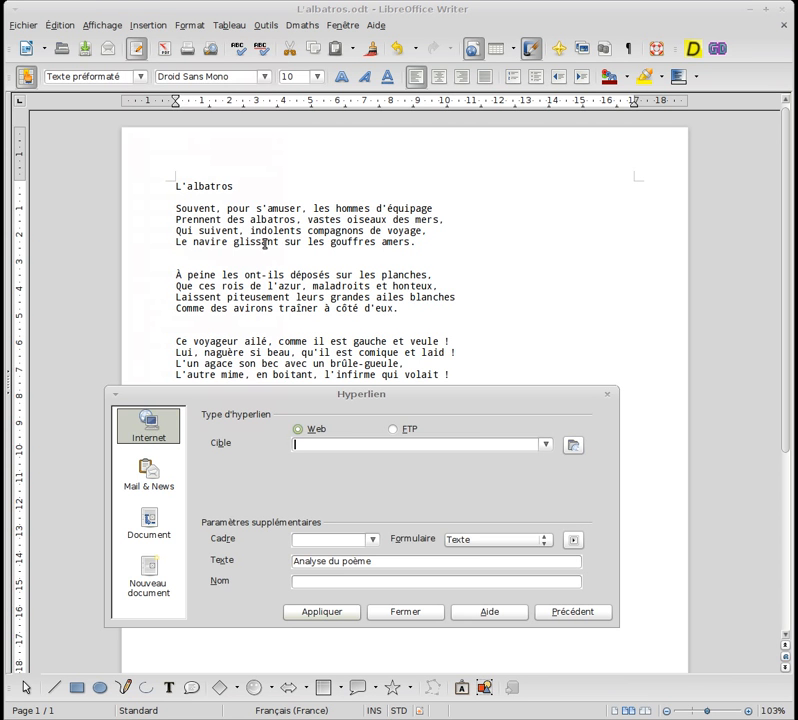
pyautogui.rightClick(319, 443)
pyautogui.click(345, 497)
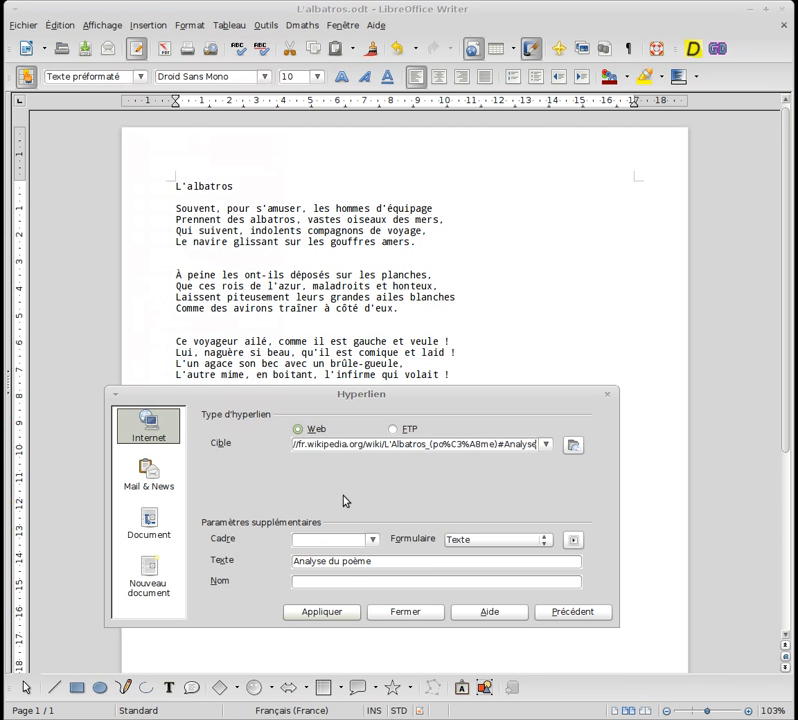
pyautogui.click(338, 613)
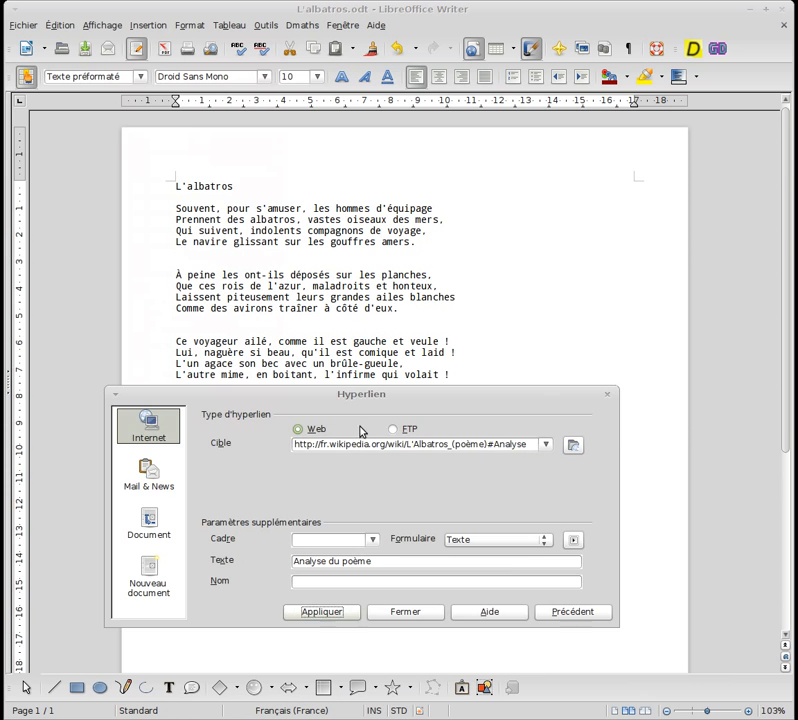
pyautogui.moveTo(361, 399); pyautogui.dragTo(390, 182)
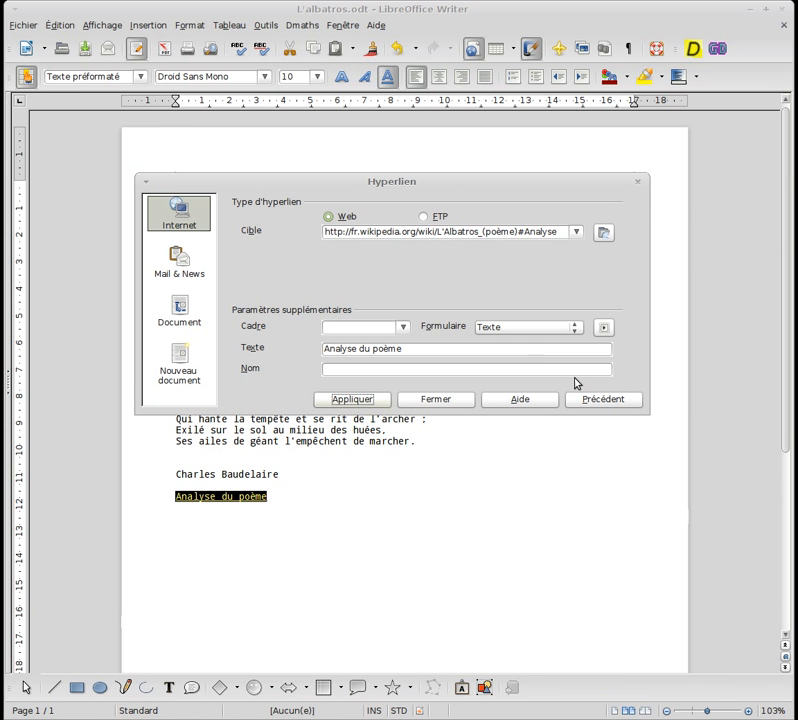
pyautogui.click(448, 402)
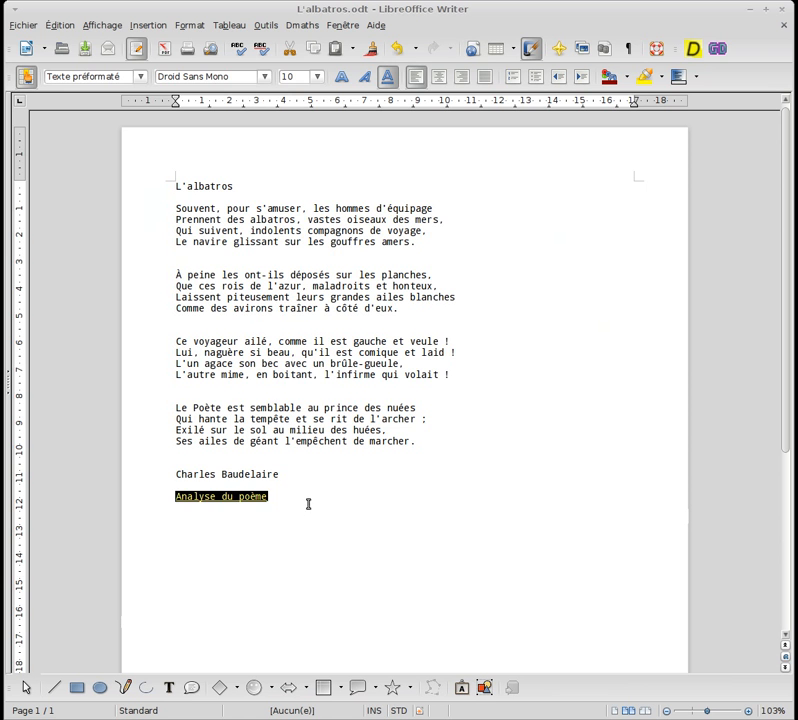
pyautogui.click(377, 518)
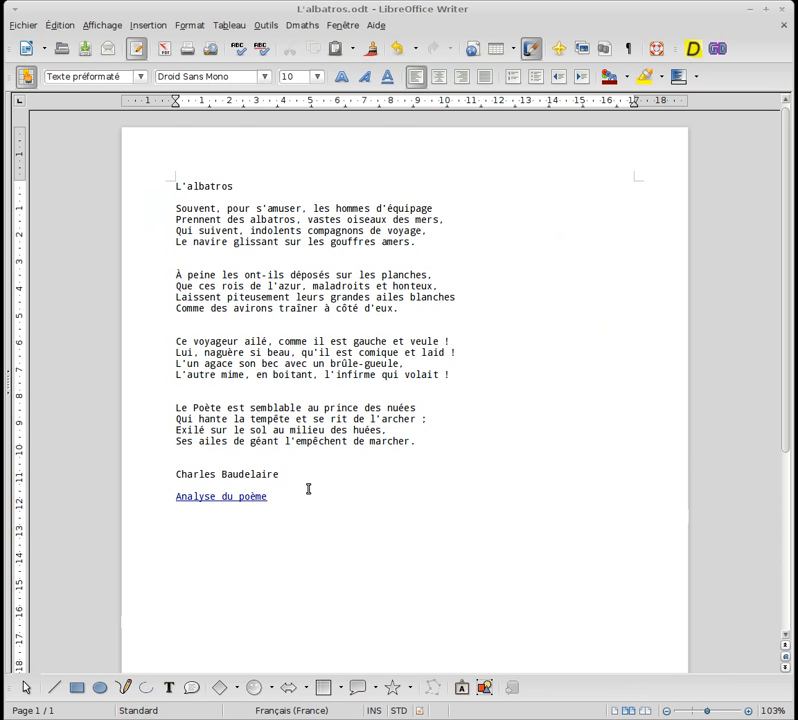
# Test the 'Analyse du poème' link, then close the Wikipédia tab and return to Writer.
pyautogui.keyDown('ctrl'); pyautogui.click(222, 496); pyautogui.keyUp('ctrl')
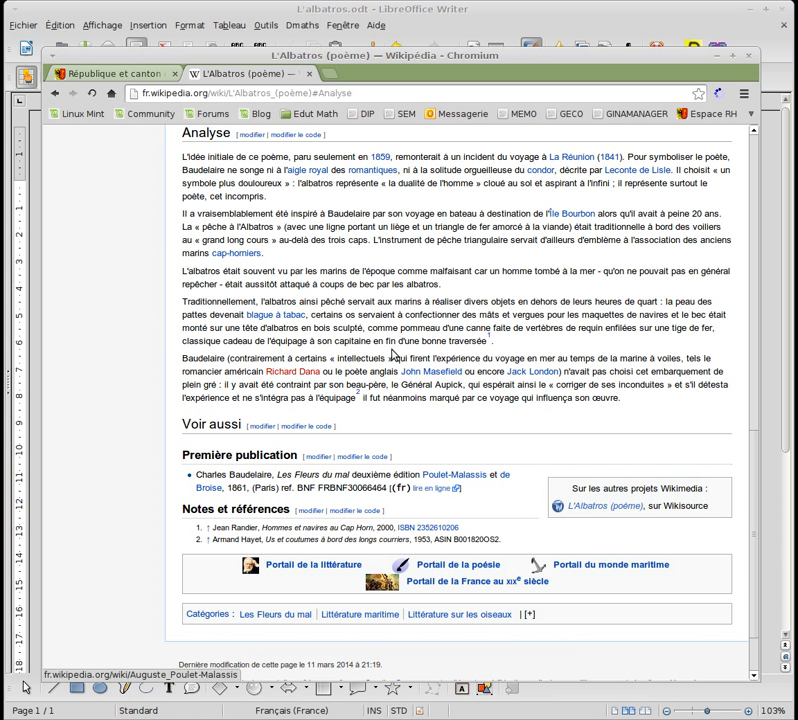
pyautogui.click(310, 77)
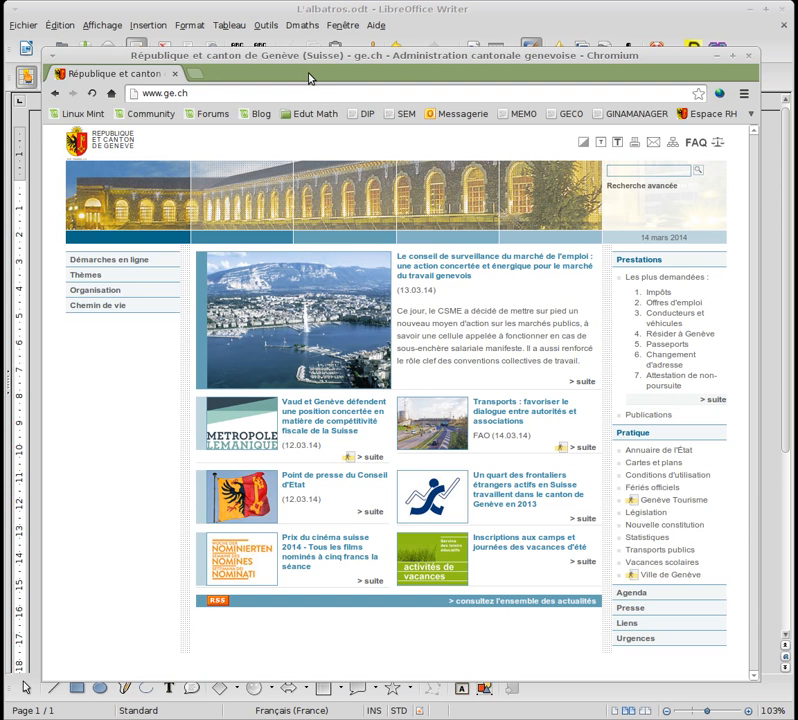
pyautogui.click(300, 11)
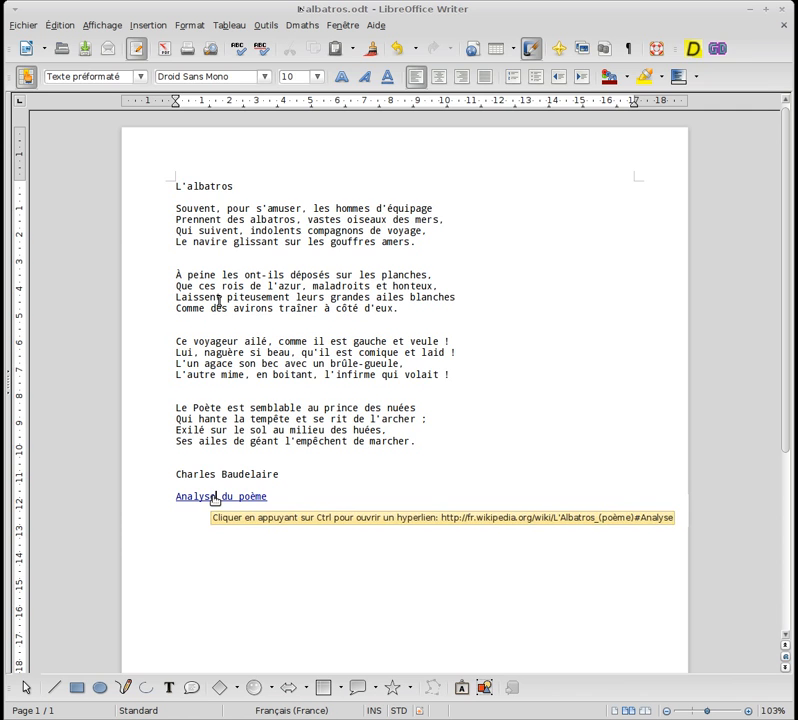
# Follow the 'Analyse du poème' link to open the Wikipédia Analyse section in Chromium.
pyautogui.keyDown('ctrl'); pyautogui.click(216, 498); pyautogui.keyUp('ctrl')
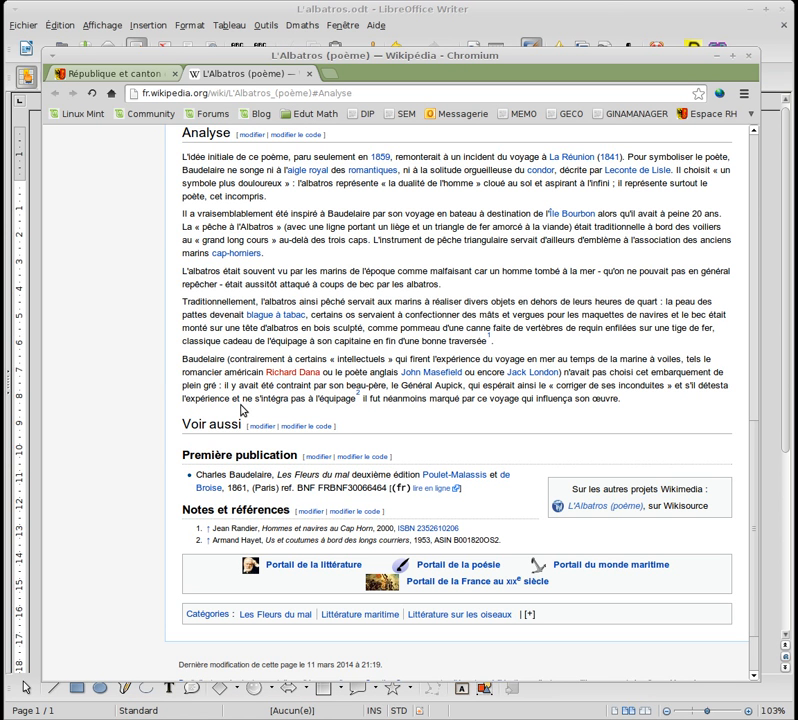
# Copy the link address of the L'Albatros audio recording at the top of the Wikipédia page.
pyautogui.scroll(5, 372, 378)
pyautogui.scroll(5, 372, 378)
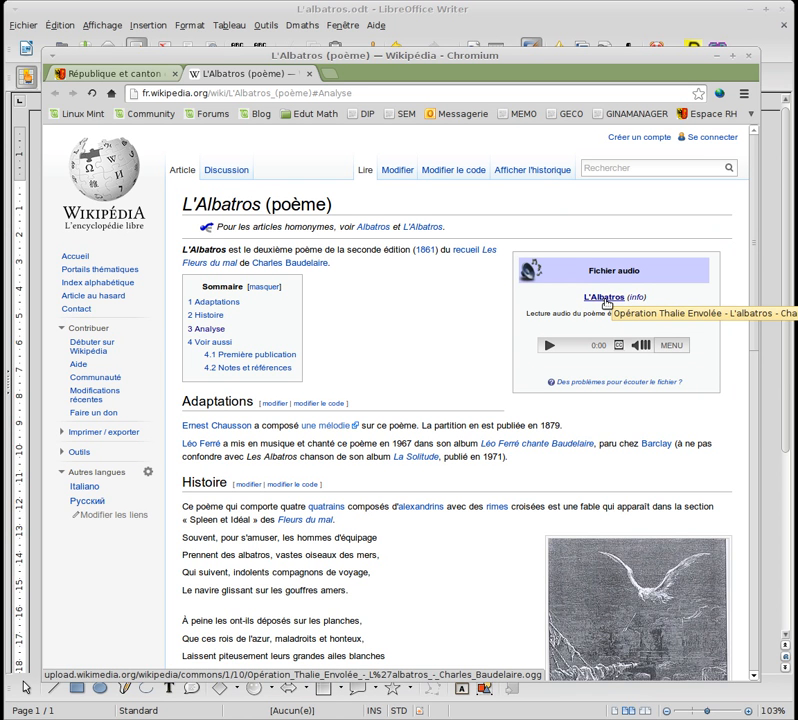
pyautogui.rightClick(606, 303)
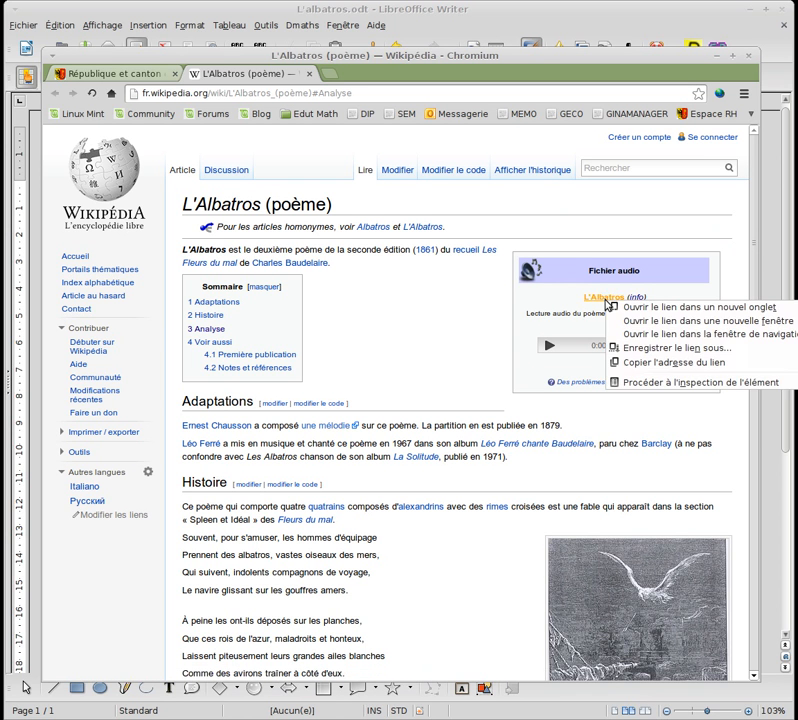
pyautogui.click(645, 363)
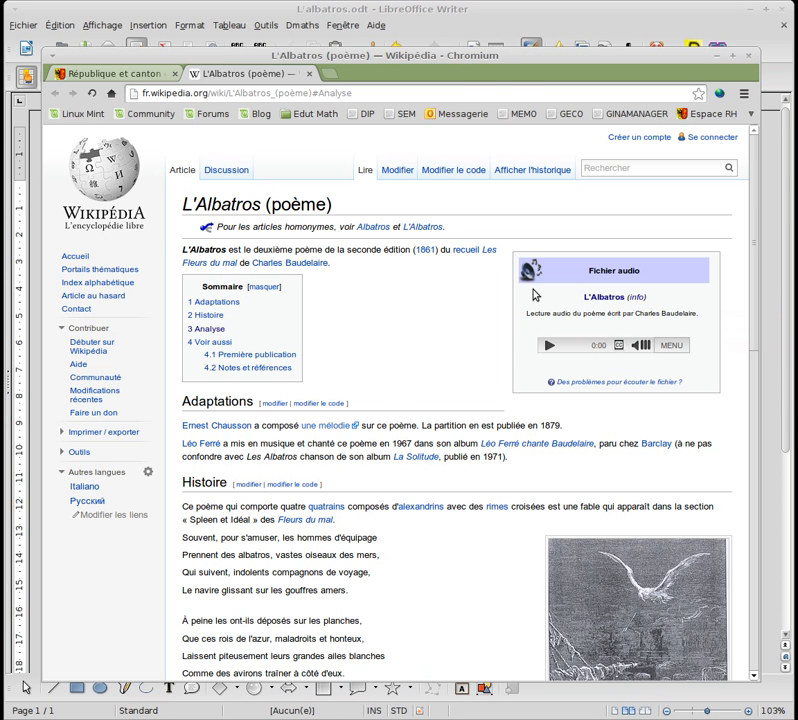
pyautogui.click(344, 8)
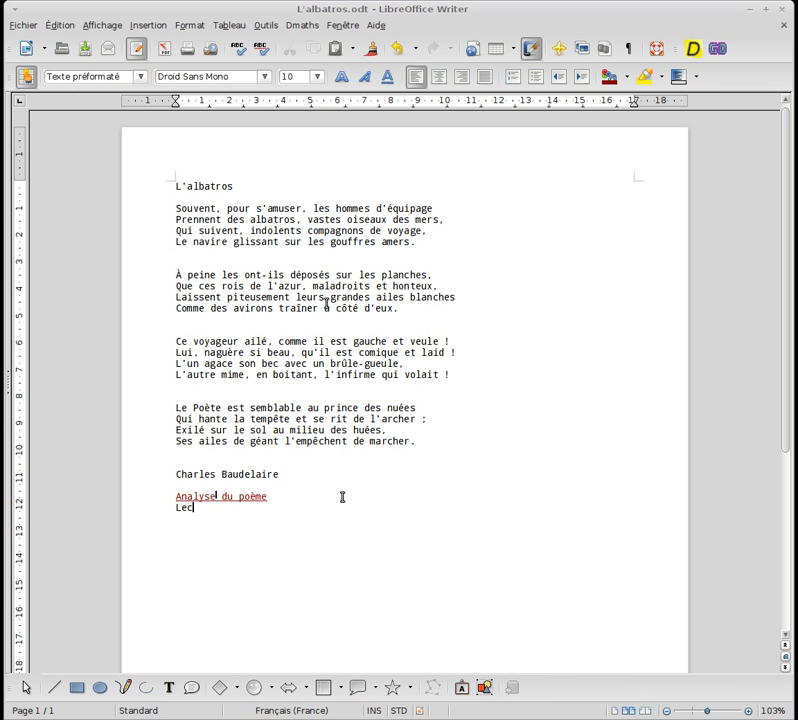
# Type the line 'Lecture du poème', select it and bring up the Hyperlien dialog.
pyautogui.write('ure du [eo')
pyautogui.press('BackSpace')
pyautogui.press('BackSpace')
pyautogui.press('BackSpace')
pyautogui.write('poème')
pyautogui.moveTo(177, 507); pyautogui.dragTo(273, 509)
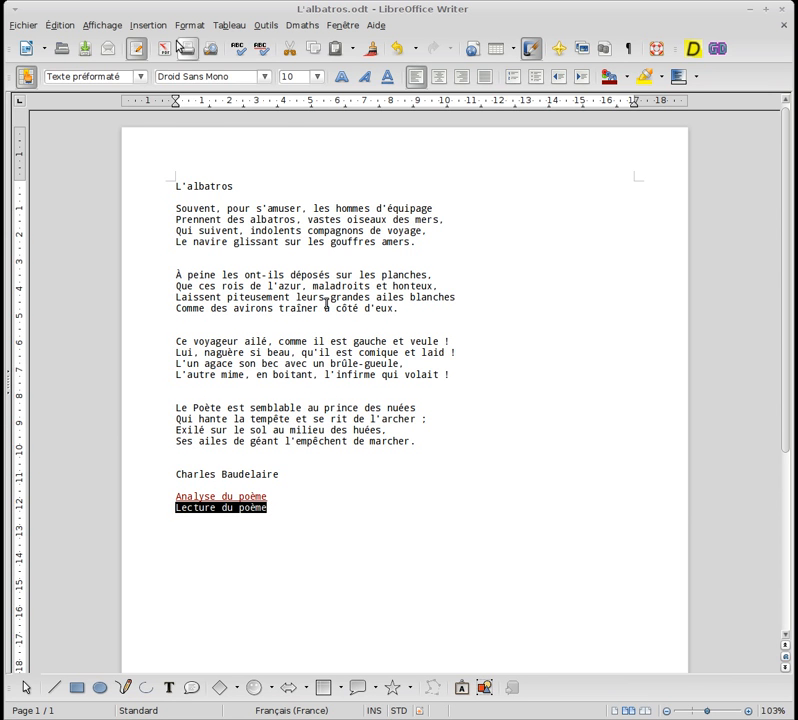
pyautogui.click(146, 26)
pyautogui.click(190, 124)
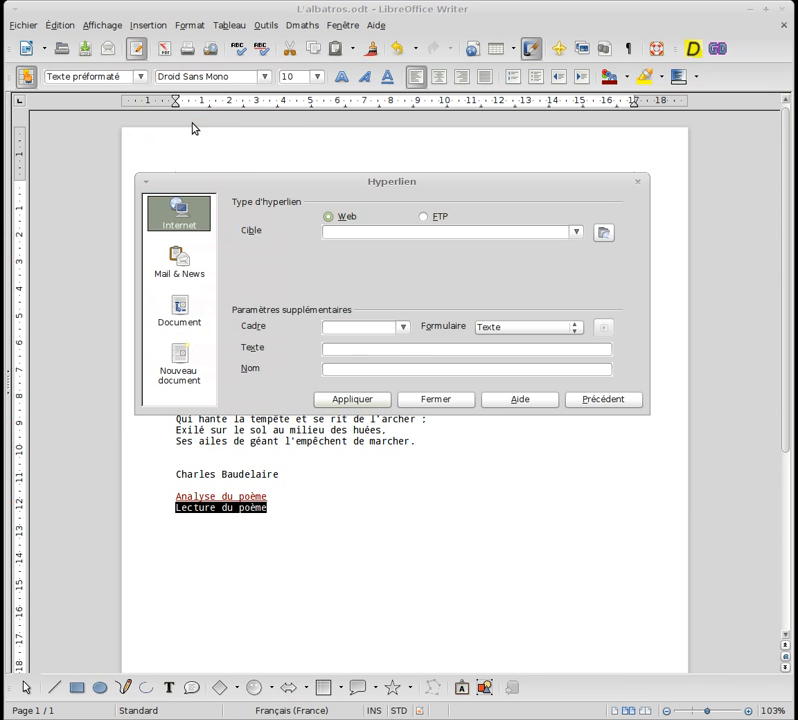
# Paste the Charles_Baudelaire.ogg audio address as the link target for 'Lecture du poème' and apply it.
pyautogui.rightClick(348, 231)
pyautogui.click(370, 285)
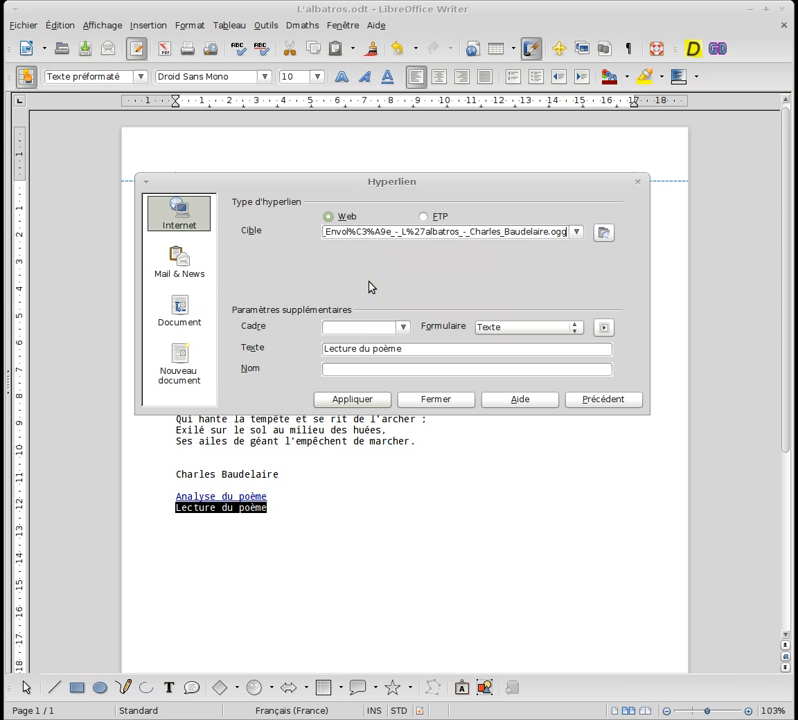
pyautogui.click(374, 401)
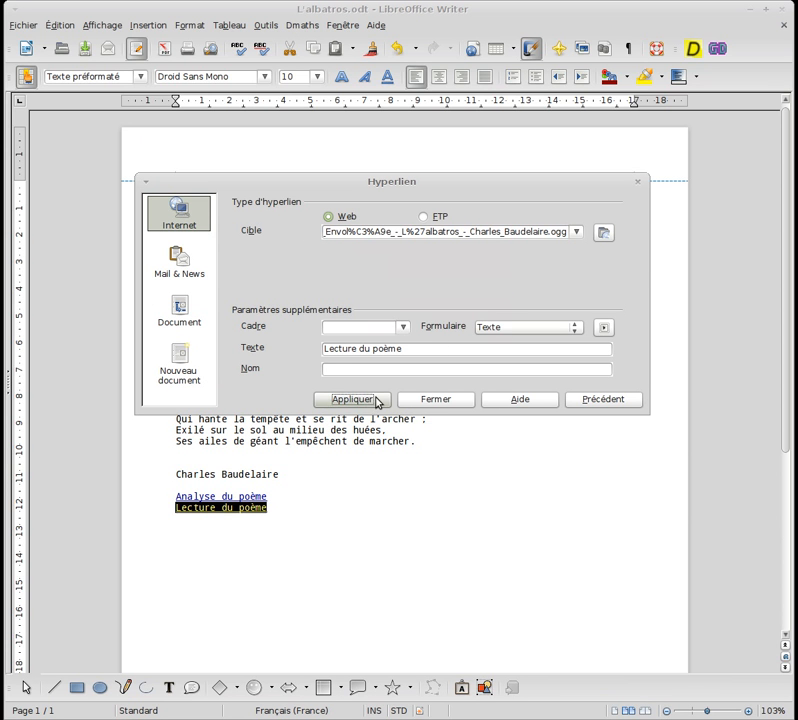
pyautogui.click(444, 394)
pyautogui.click(351, 483)
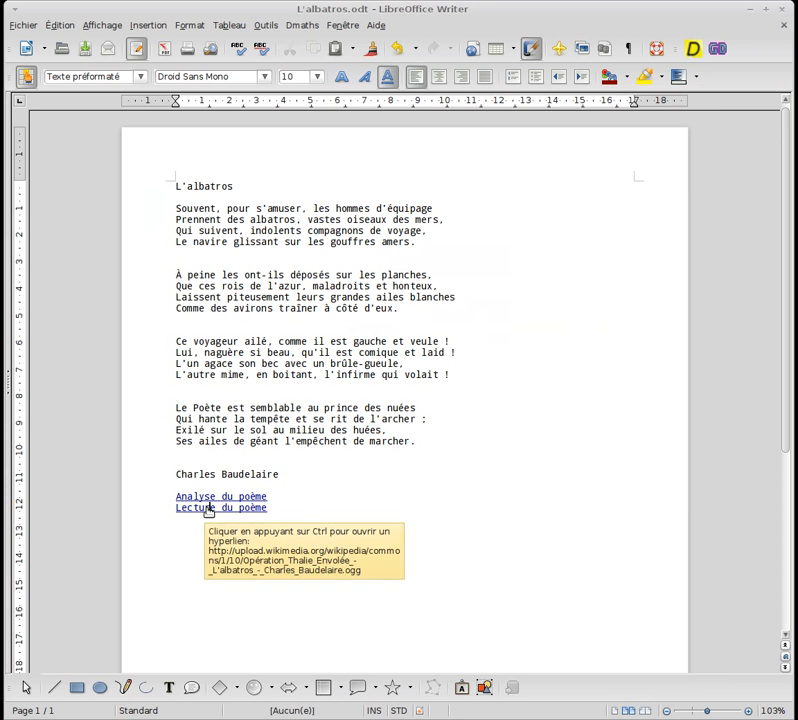
# Play the .ogg recording via 'Lecture du poème', then close the audio and Wikipédia tabs.
pyautogui.keyDown('ctrl'); pyautogui.click(210, 512); pyautogui.keyUp('ctrl')
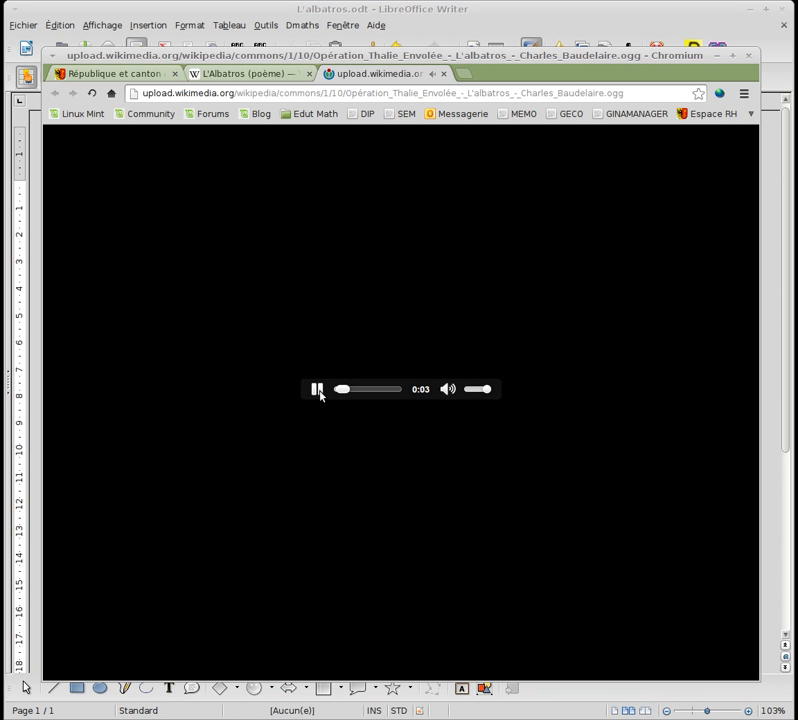
pyautogui.click(444, 78)
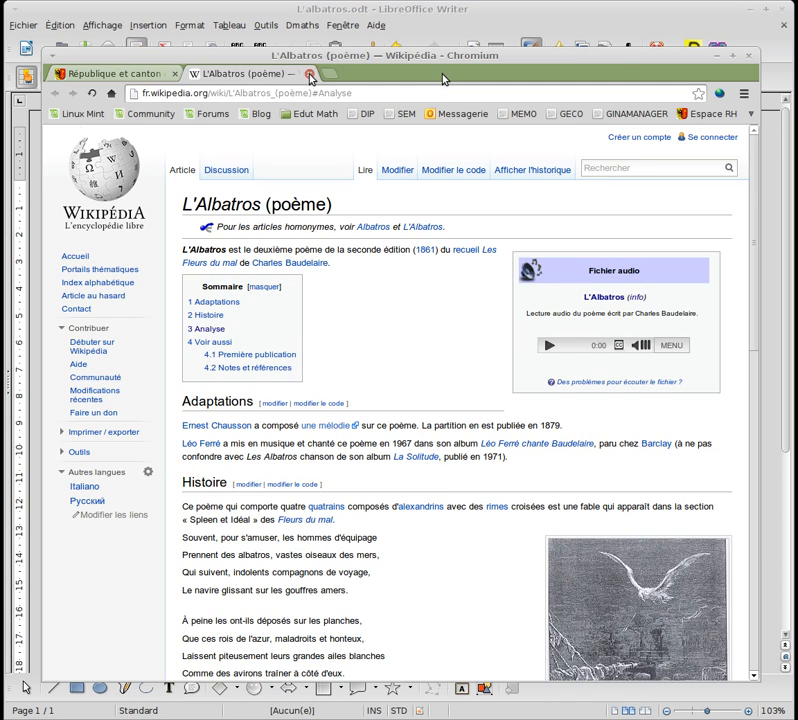
pyautogui.click(309, 74)
pyautogui.click(340, 20)
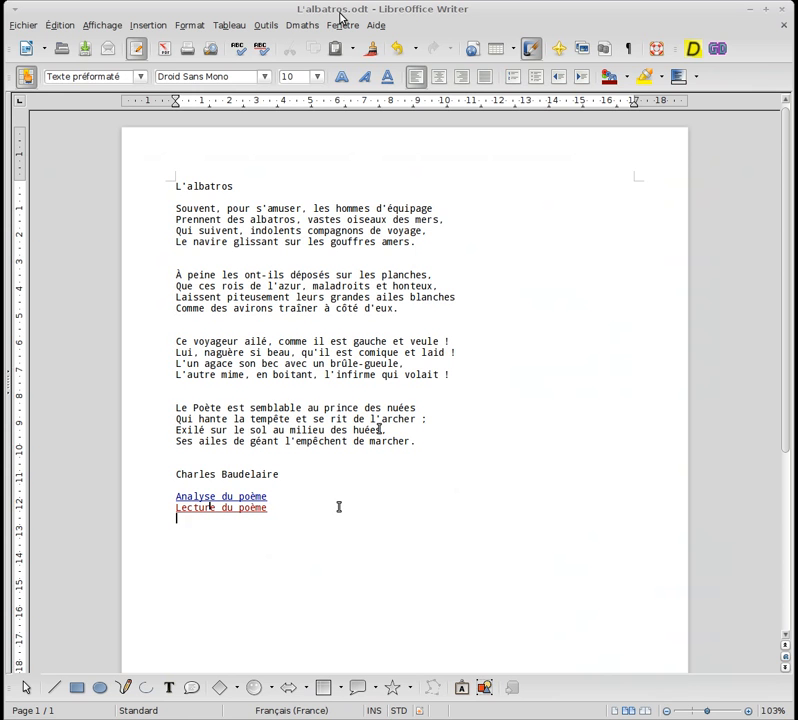
# Type 'Albatros - PDF' and link it as a document to poeme albatros.pdf in Ressources.
pyautogui.write('batros - PDF')
pyautogui.moveTo(258, 522); pyautogui.dragTo(175, 521)
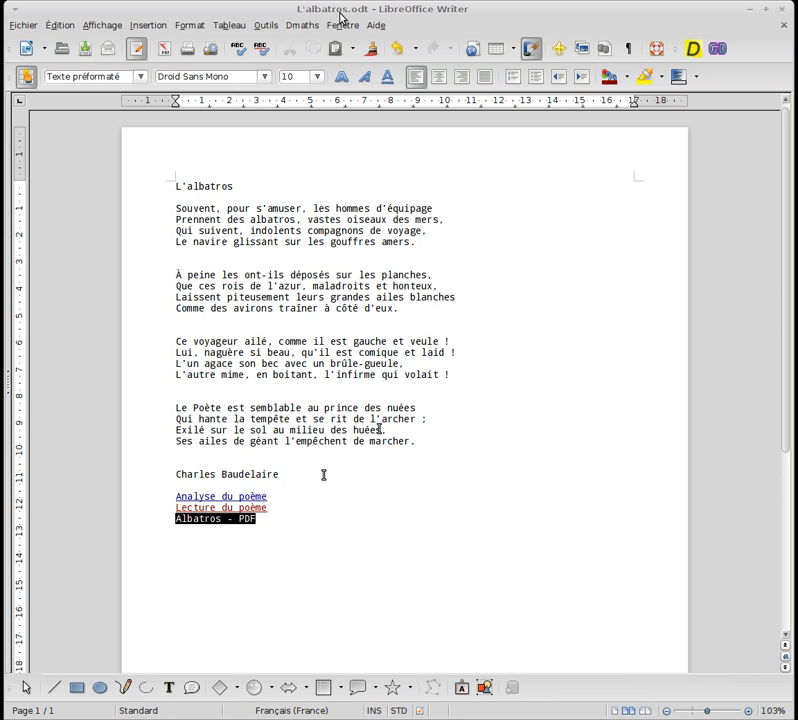
pyautogui.click(147, 25)
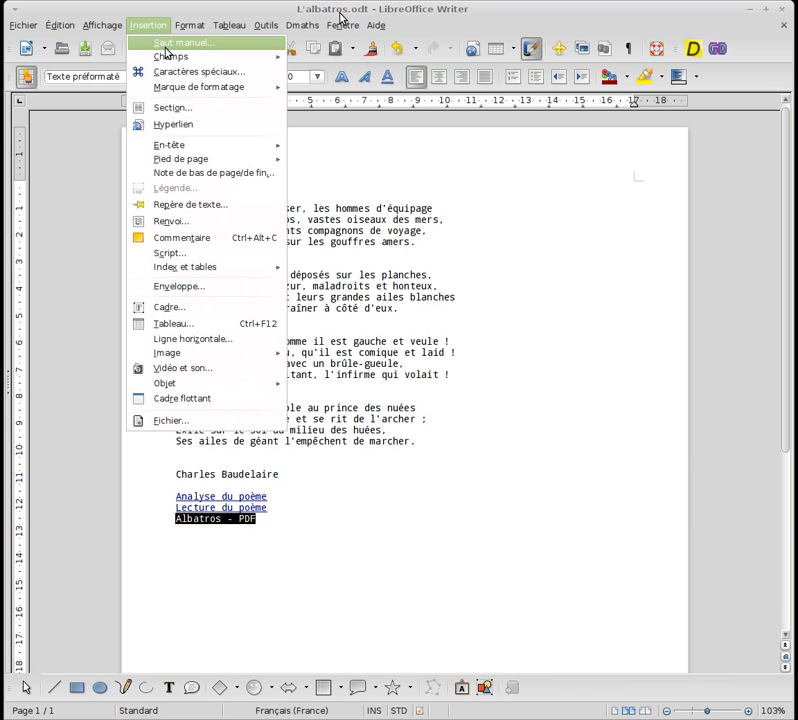
pyautogui.click(185, 124)
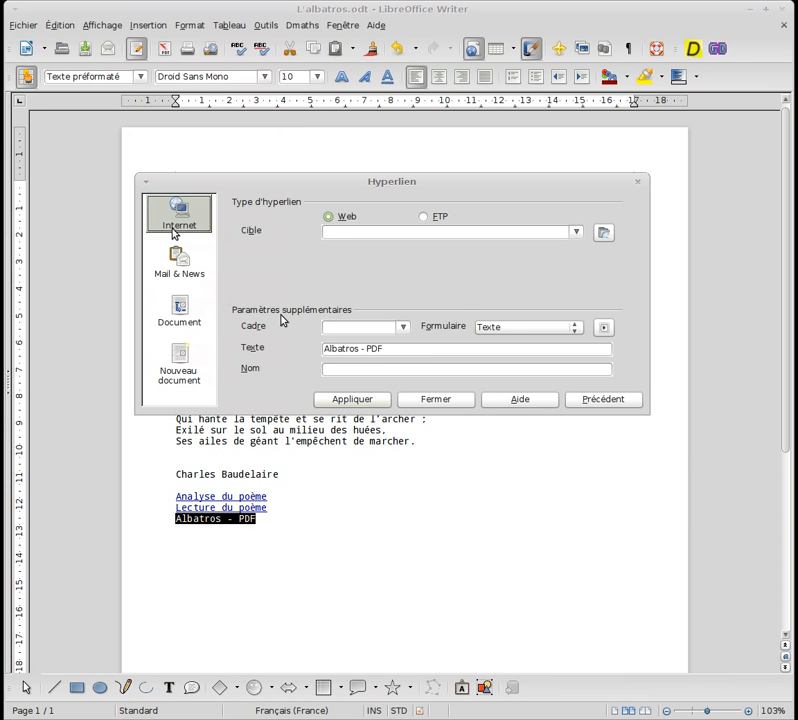
pyautogui.click(178, 316)
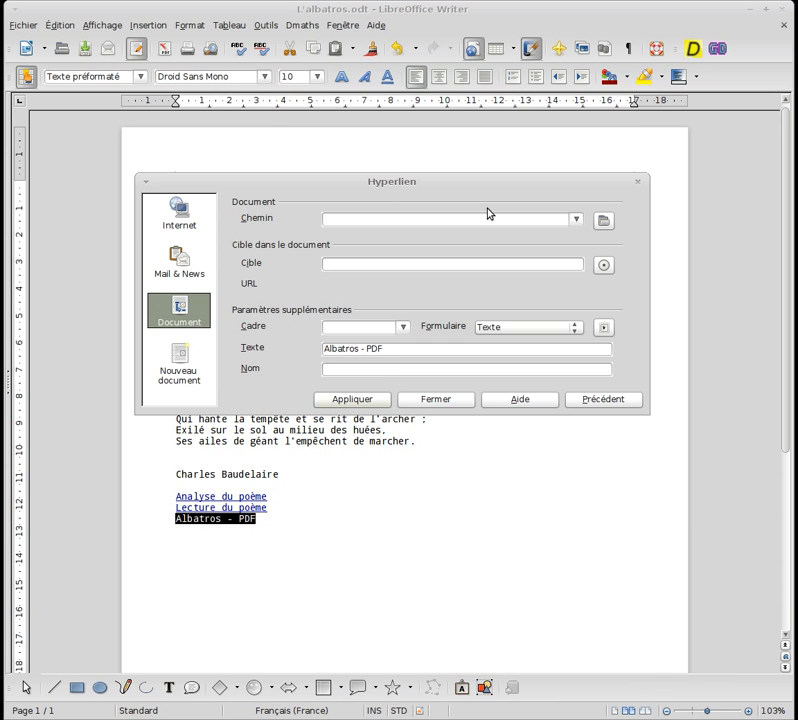
pyautogui.click(602, 219)
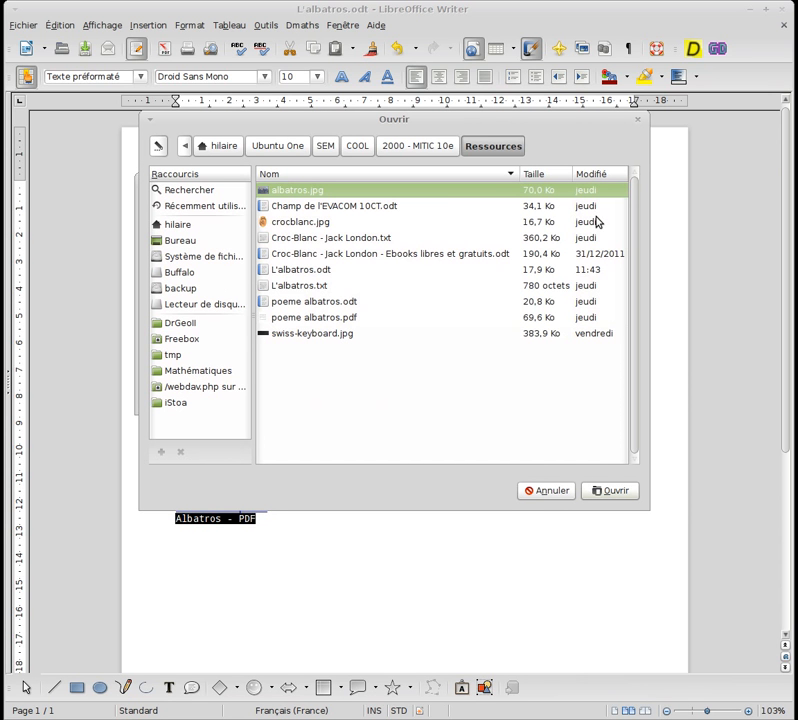
pyautogui.click(310, 321)
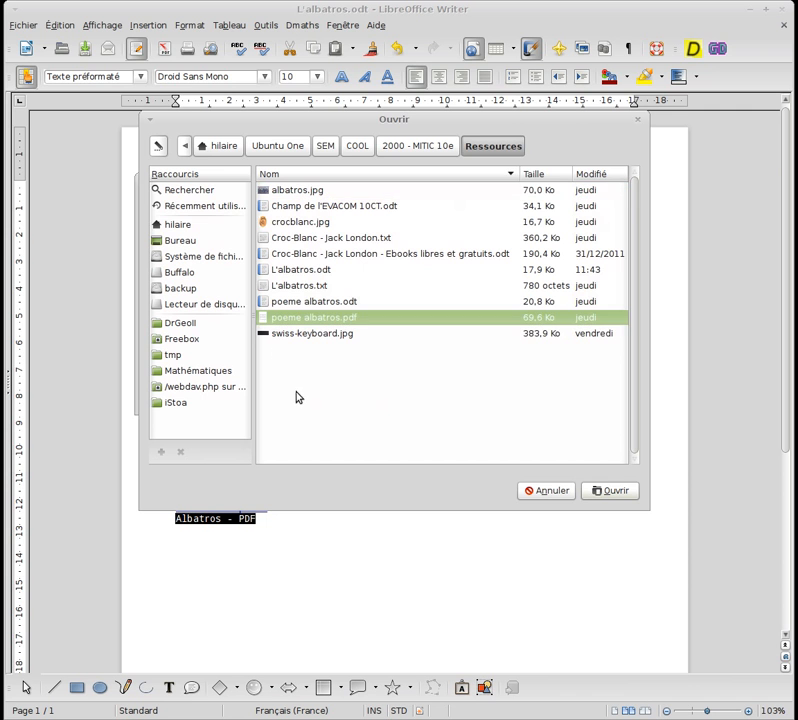
pyautogui.click(610, 490)
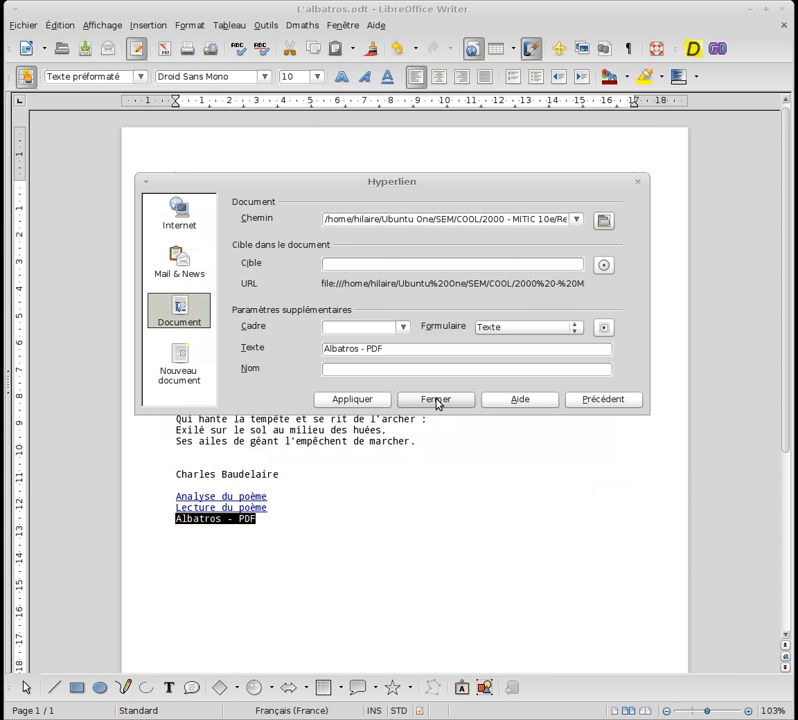
pyautogui.click(353, 401)
pyautogui.click(437, 402)
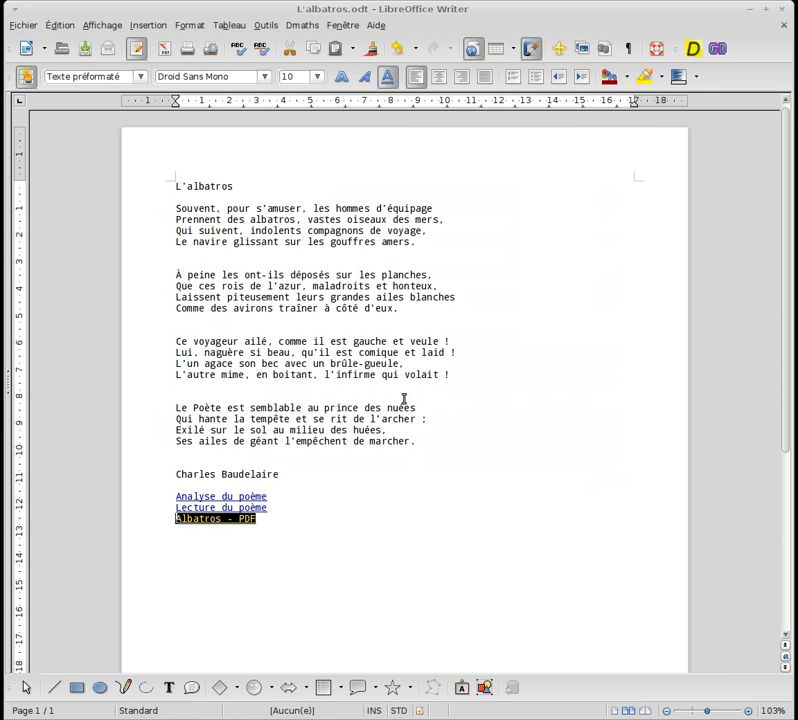
# Follow the 'Albatros - PDF' link to open poeme albatros.pdf in Document Viewer.
pyautogui.click(256, 530)
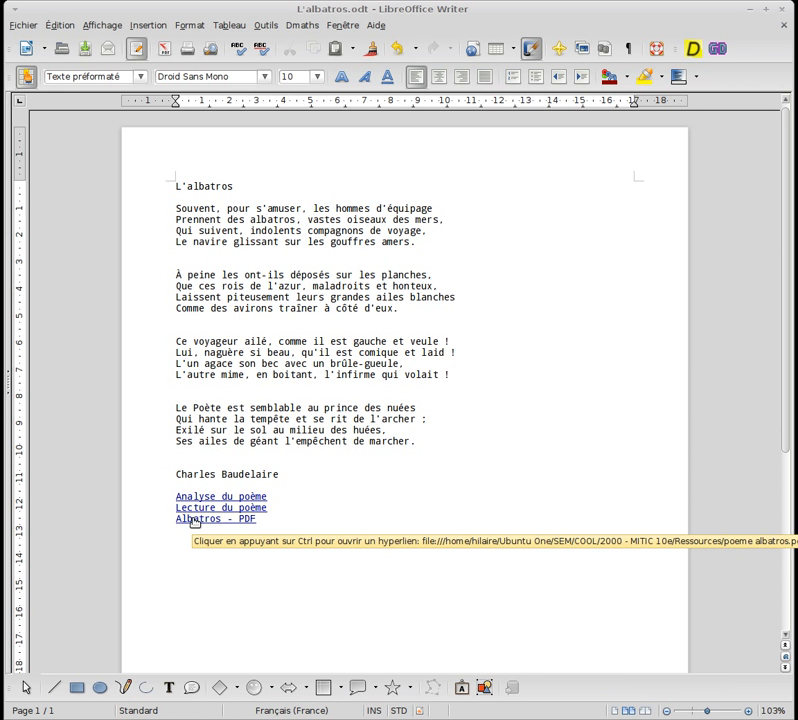
pyautogui.click(195, 519)
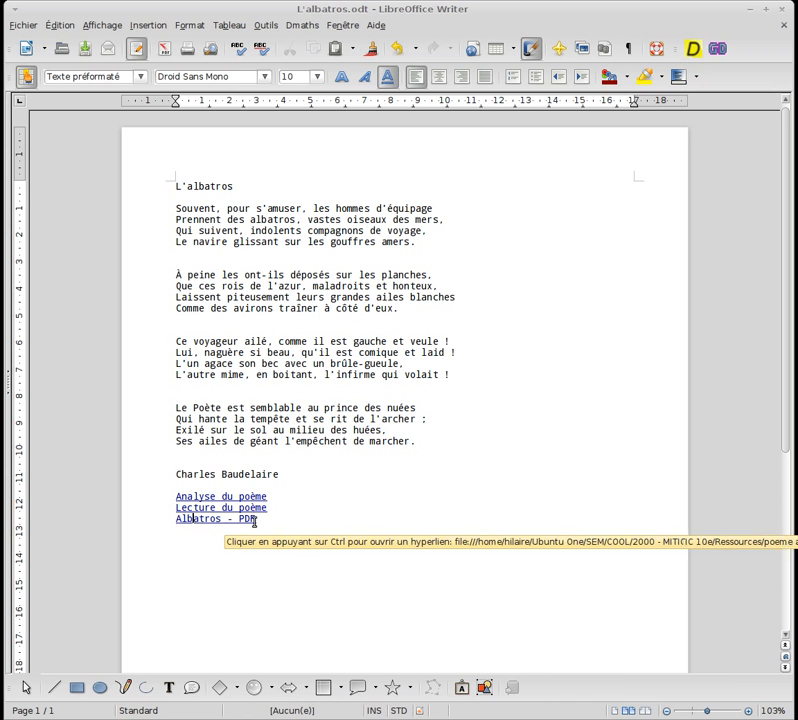
pyautogui.keyDown('ctrl'); pyautogui.click(195, 520); pyautogui.keyUp('ctrl')
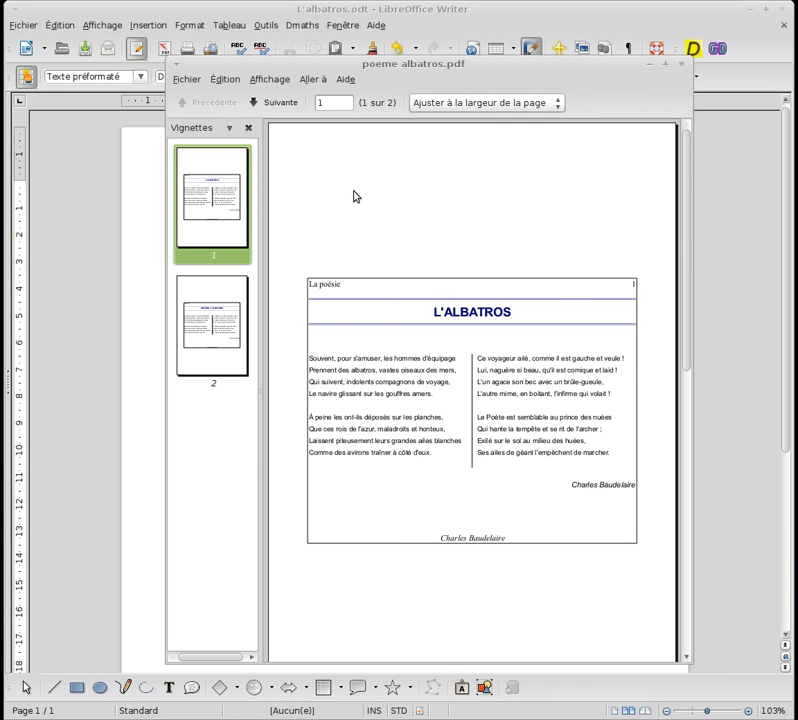
# Scroll through poeme albatros.pdf, close it, and return to the end of the links in Writer.
pyautogui.scroll(-6, 353, 196)
pyautogui.scroll(5, 355, 196)
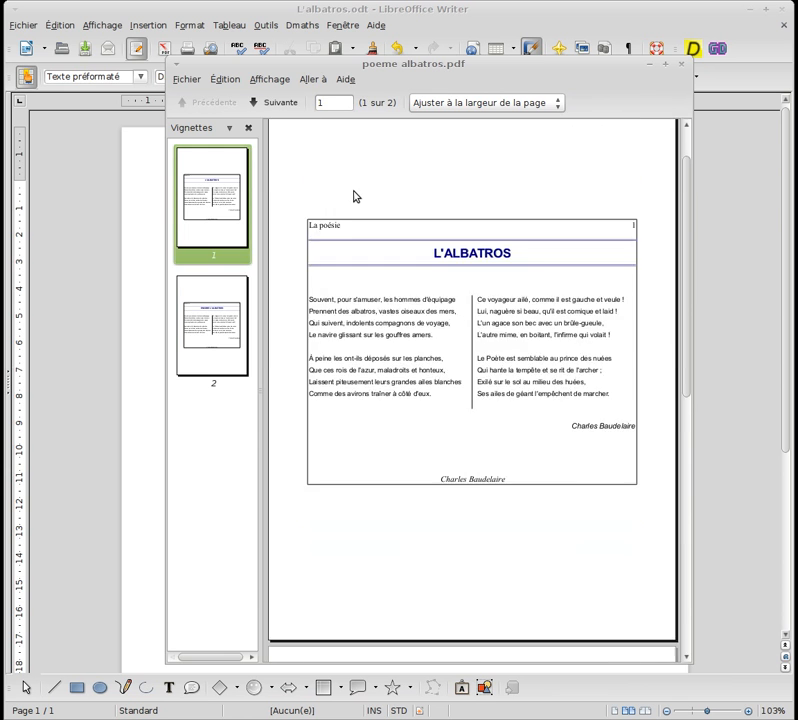
pyautogui.click(681, 64)
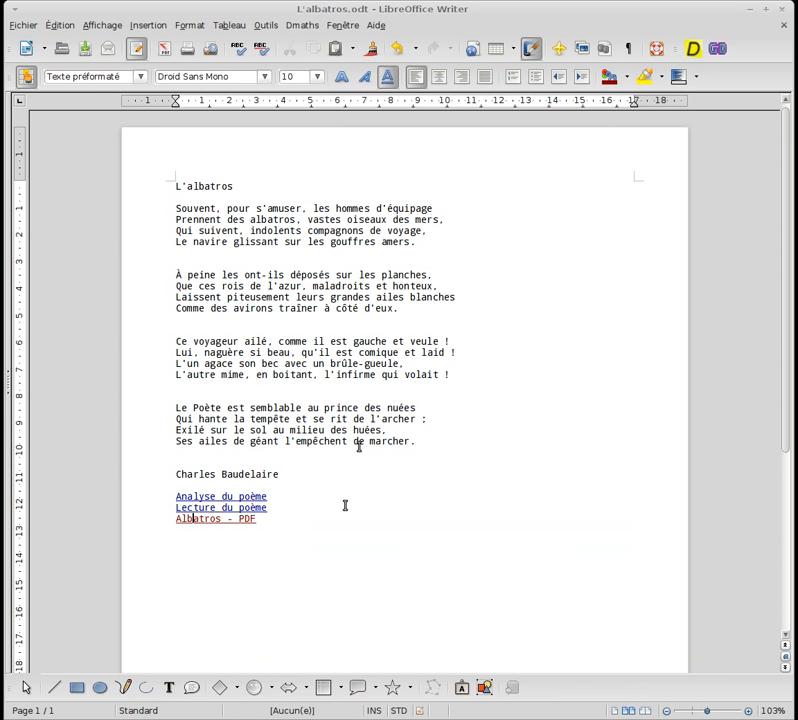
pyautogui.click(345, 521)
# Type 'Contact' on a new line below the links and select it.
pyautogui.press('Return')
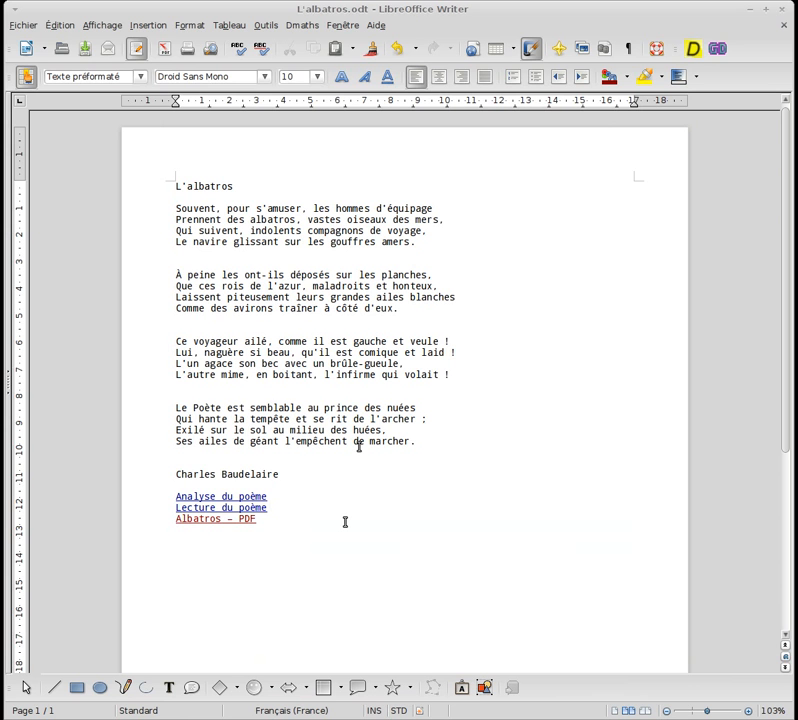
pyautogui.write('Cont')
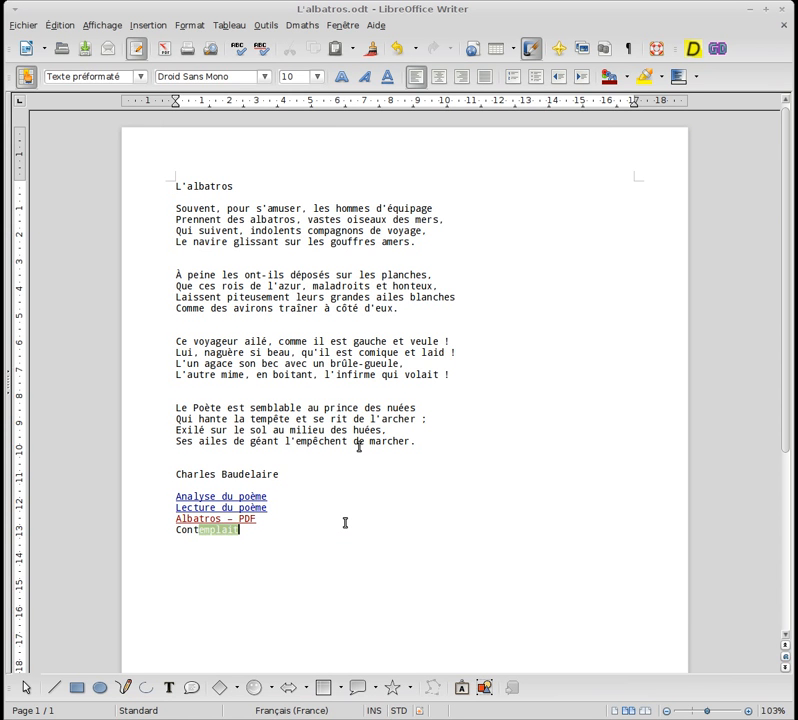
pyautogui.write('act')
pyautogui.doubleClick(186, 529)
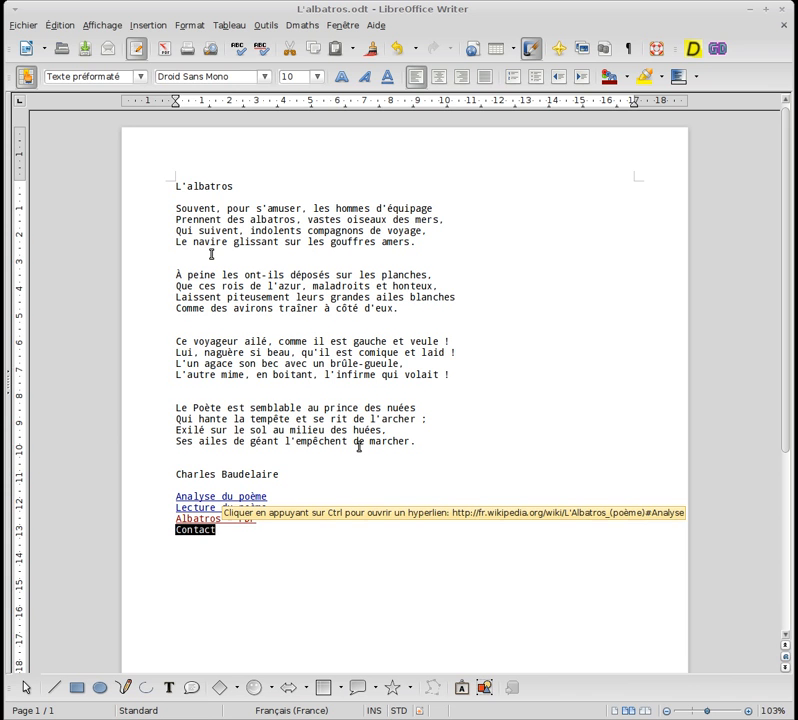
# Make 'Contact' a Mail link to the poet's e-mail address with subject 'Pourquoi j'aime votre poème L'albatros...'.
pyautogui.click(146, 25)
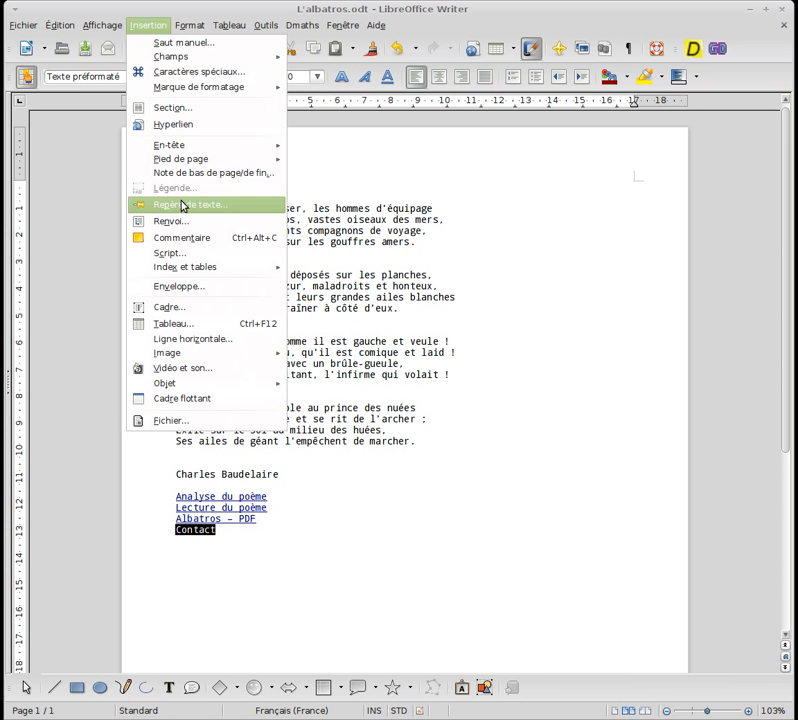
pyautogui.click(170, 127)
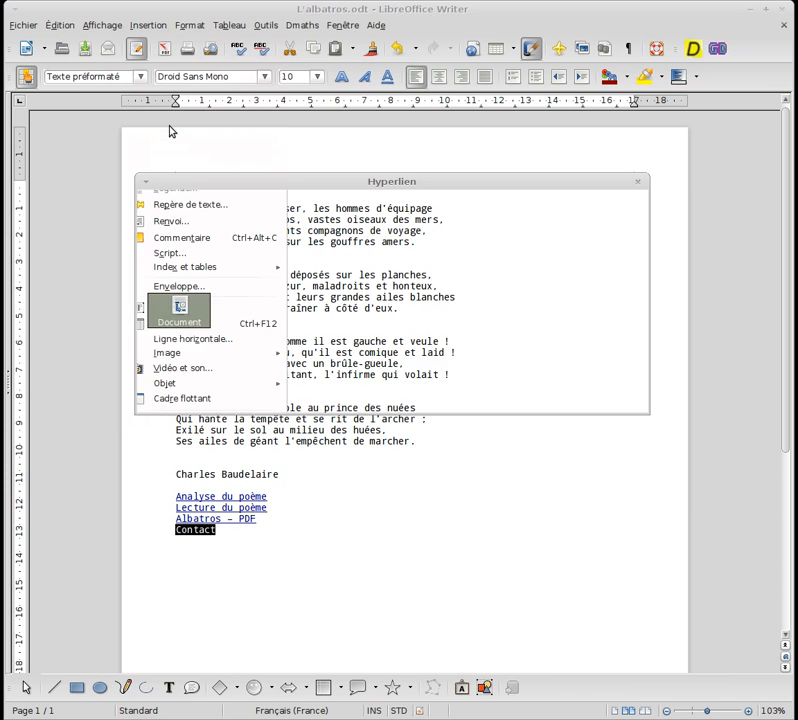
pyautogui.click(179, 262)
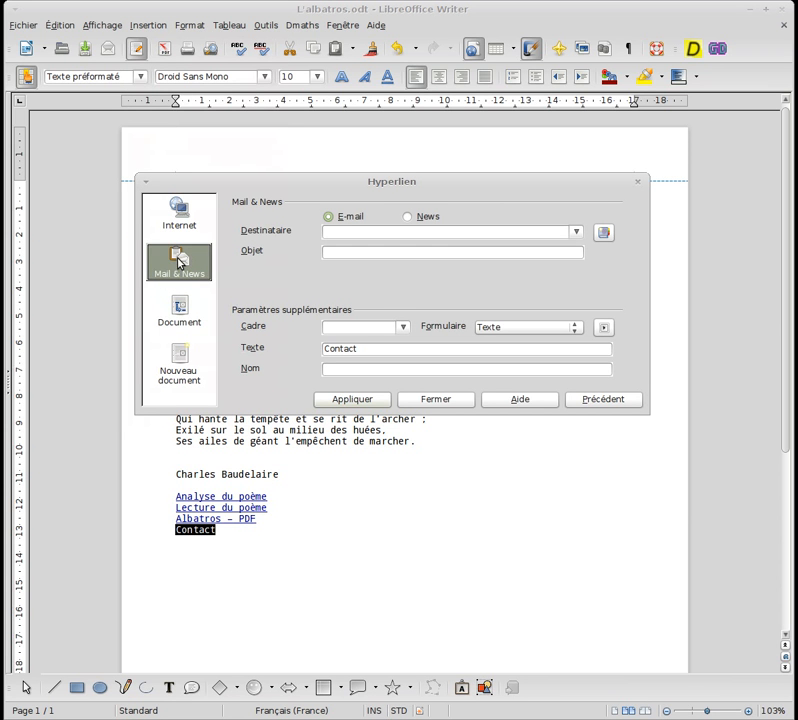
pyautogui.click(341, 231)
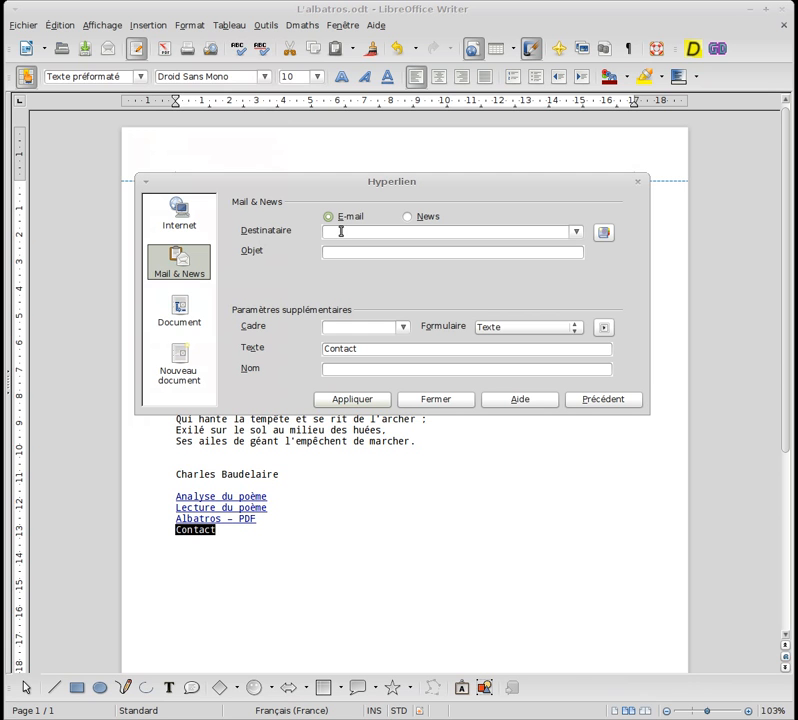
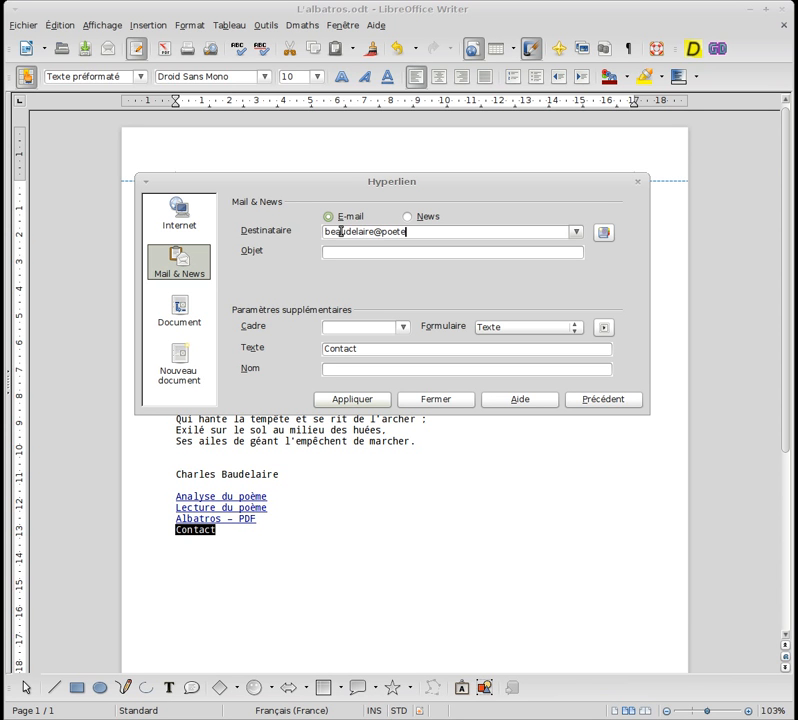
pyautogui.write('Pou')
pyautogui.write('rqu')
pyautogui.write('oi')
pyautogui.write(" j'aime vot")
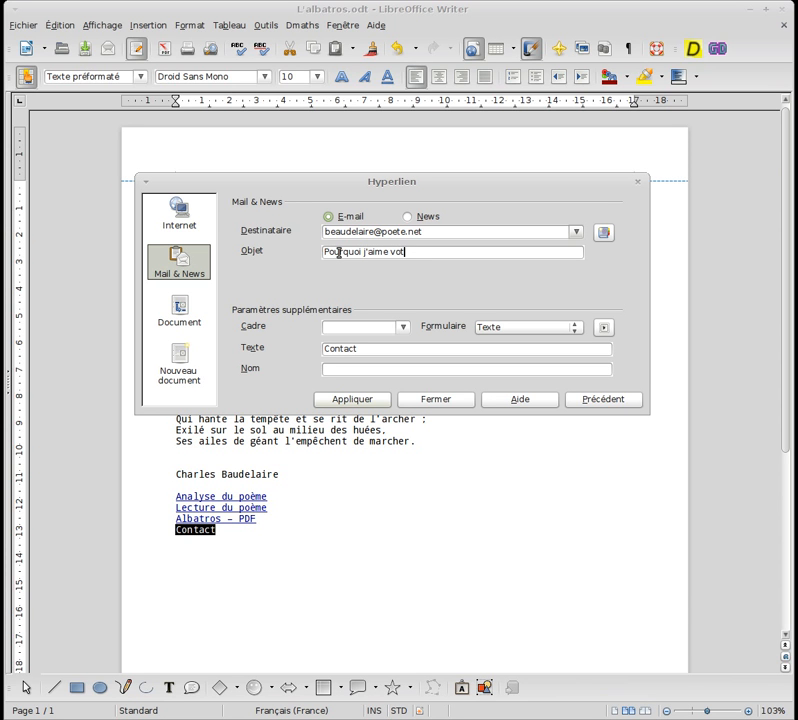
pyautogui.write("re poème L'albatros")
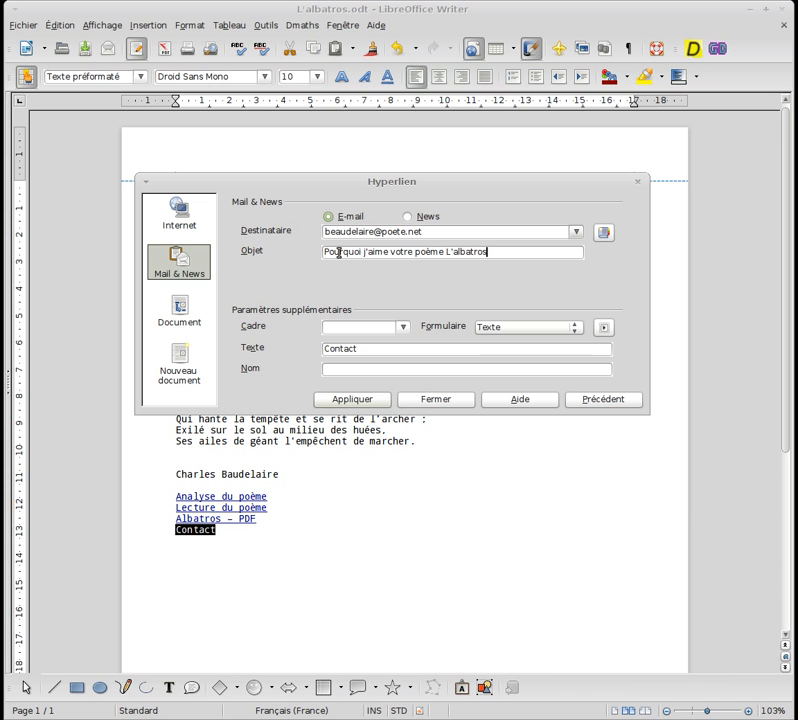
pyautogui.write('...')
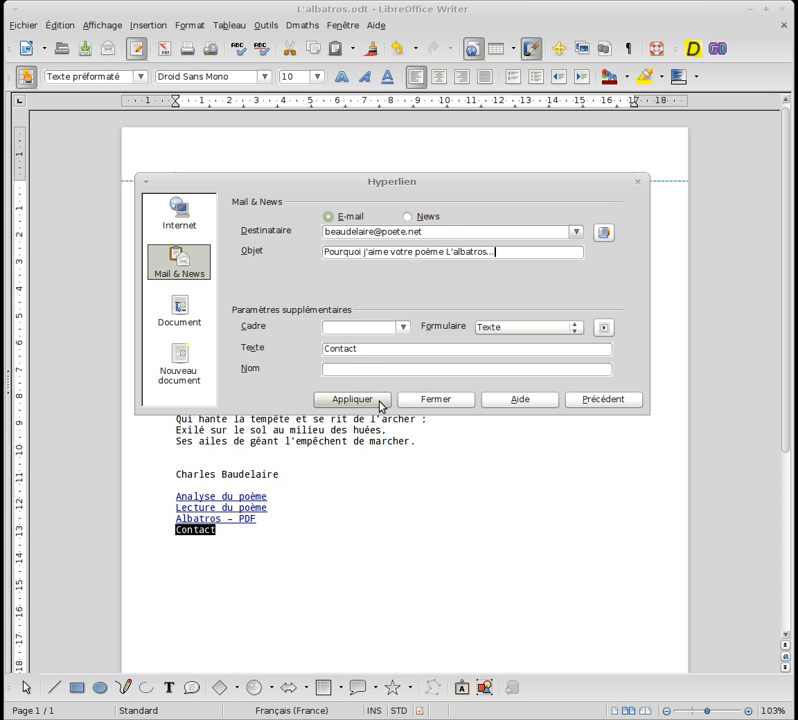
pyautogui.click(367, 401)
# Close the hyperlink dialog, test the Contact e-mail link, and start the direct PDF export.
pyautogui.click(431, 398)
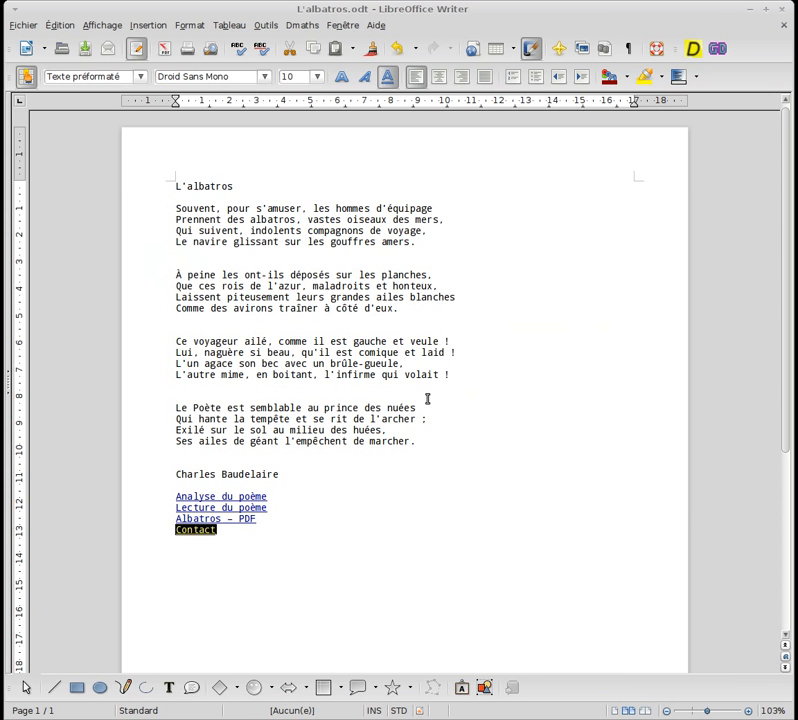
pyautogui.click(399, 503)
pyautogui.moveTo(187, 530)
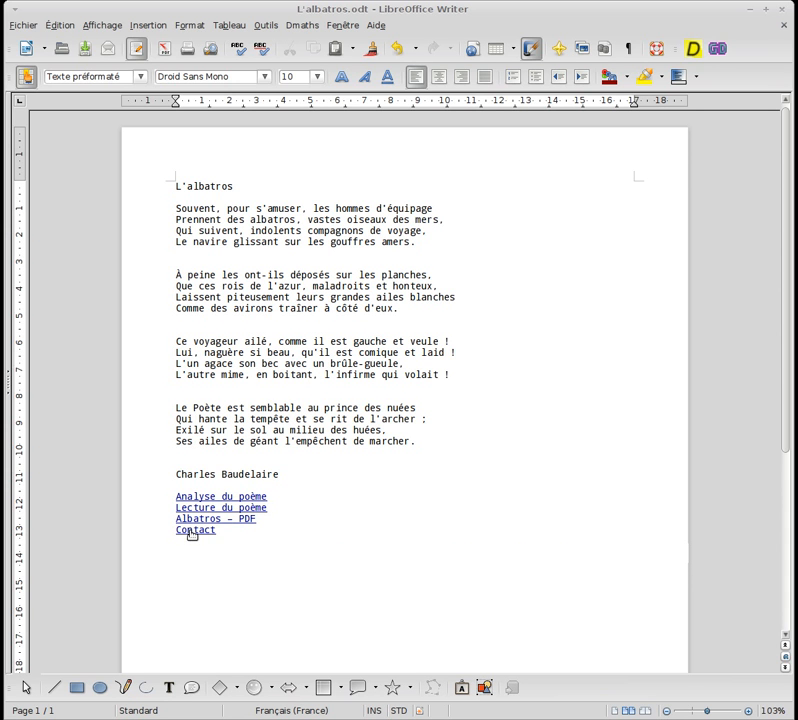
pyautogui.click(192, 533)
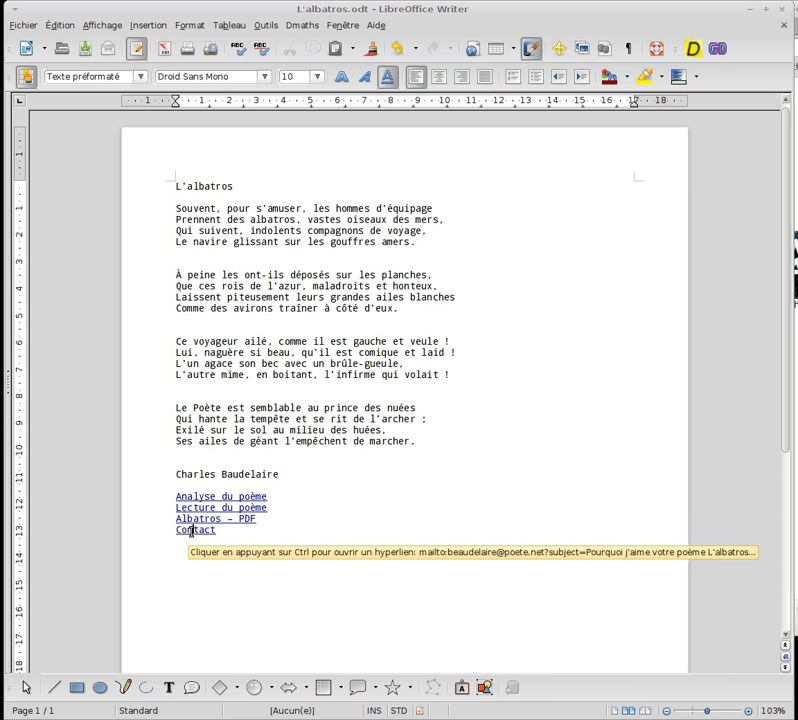
pyautogui.keyDown('ctrl'); pyautogui.click(192, 530); pyautogui.keyUp('ctrl')
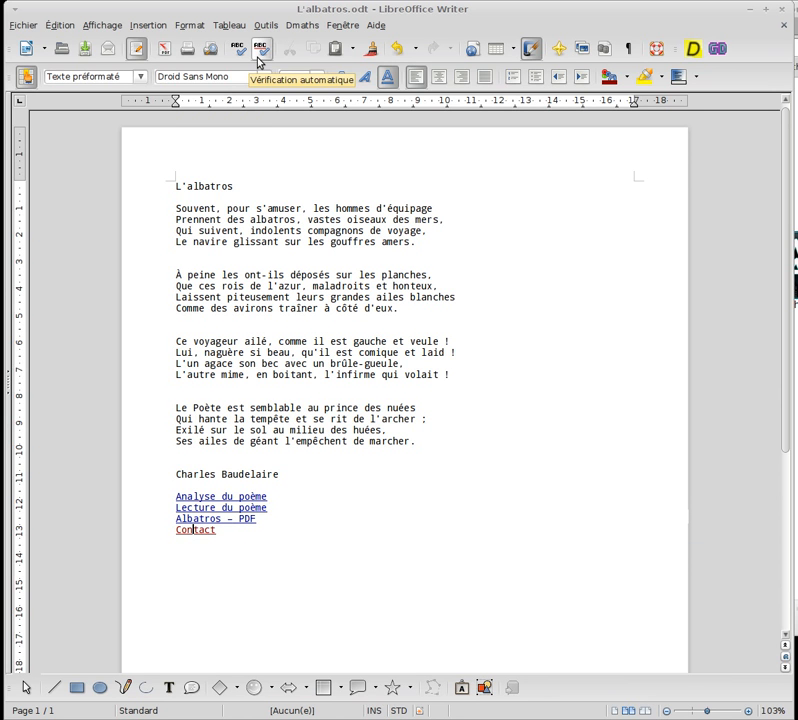
pyautogui.click(165, 55)
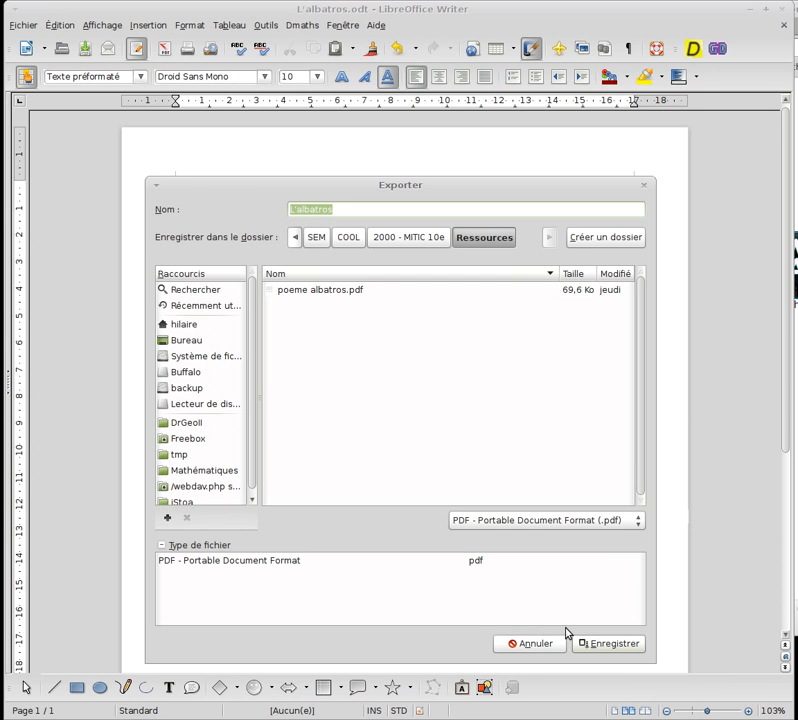
# Save the PDF export as L'albatros in the Ressources folder.
pyautogui.click(595, 645)
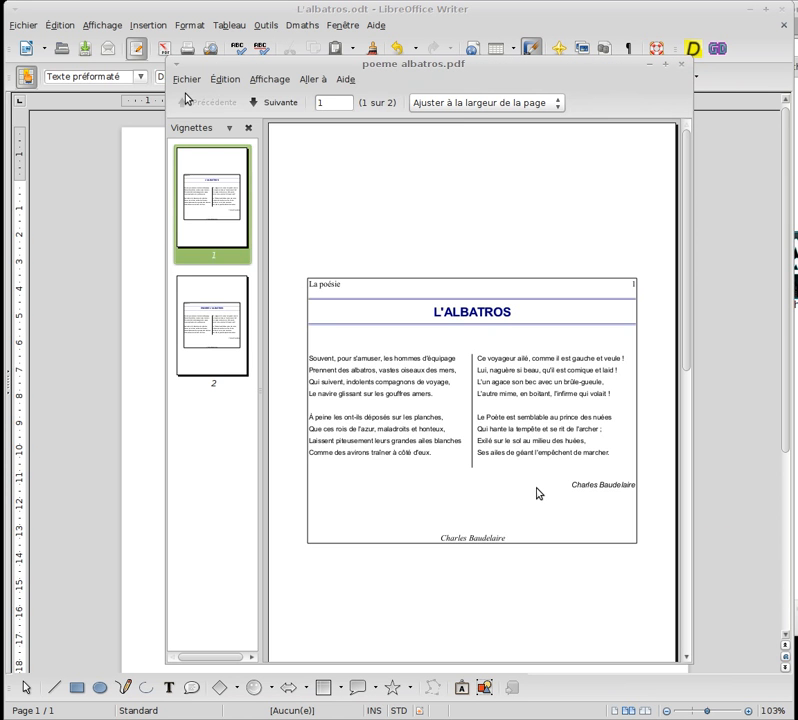
# Open the exported L'albatros.pdf in Document Viewer.
pyautogui.click(188, 82)
pyautogui.click(190, 93)
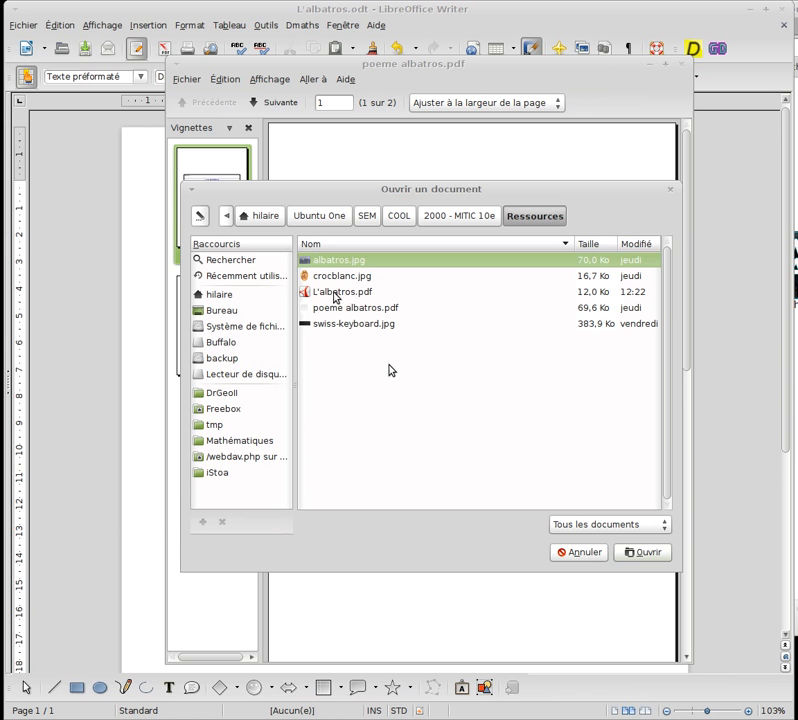
pyautogui.click(335, 292)
pyautogui.doubleClick(335, 296)
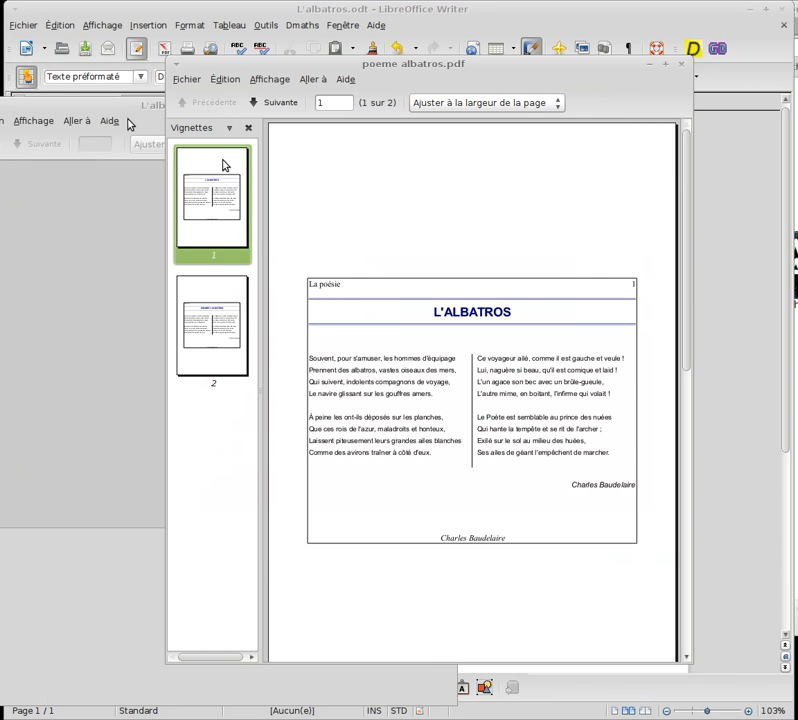
pyautogui.moveTo(124, 107); pyautogui.dragTo(321, 49)
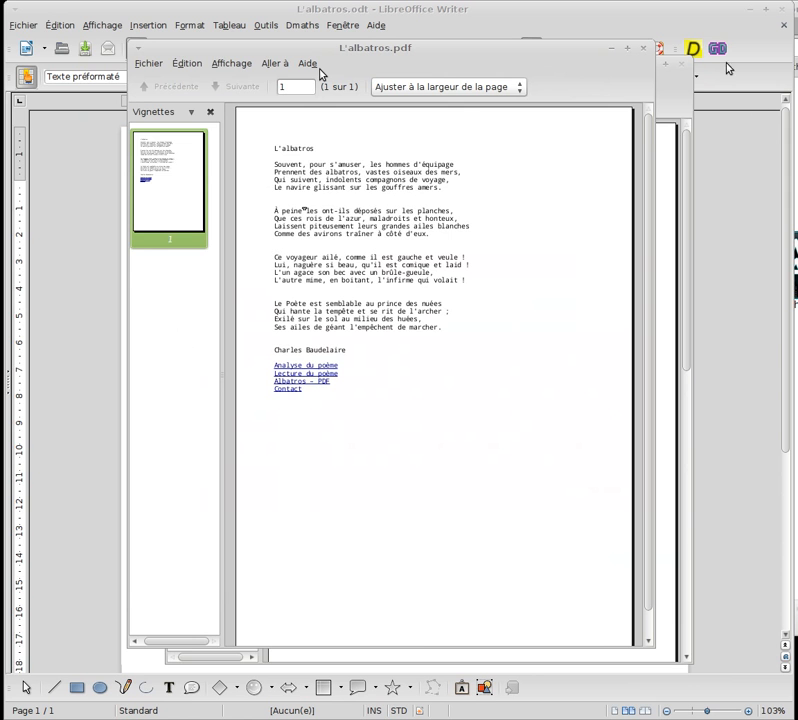
# Hide the page thumbnails and follow the 'Analyse du poème' link to Wikipedia.
pyautogui.click(210, 111)
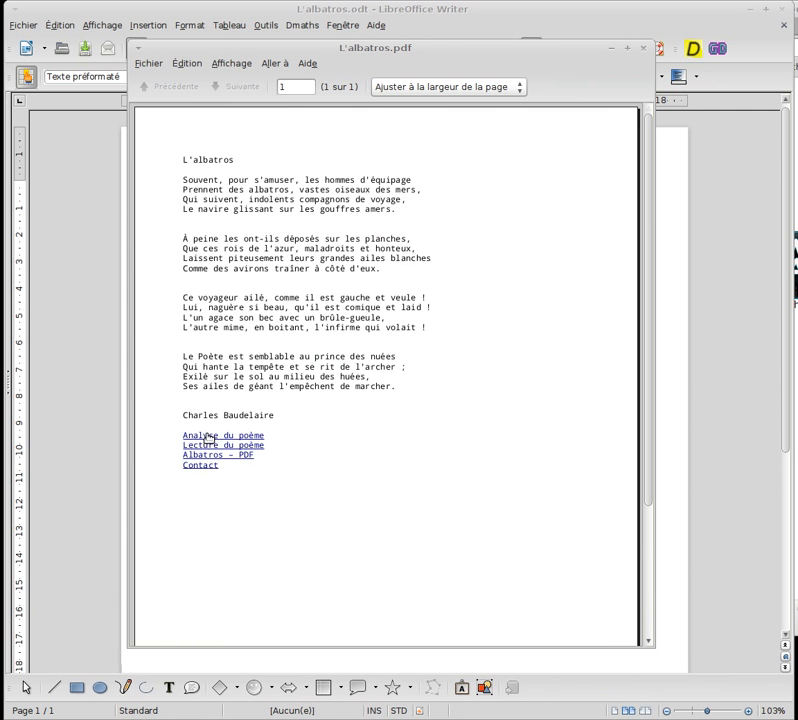
pyautogui.moveTo(208, 440)
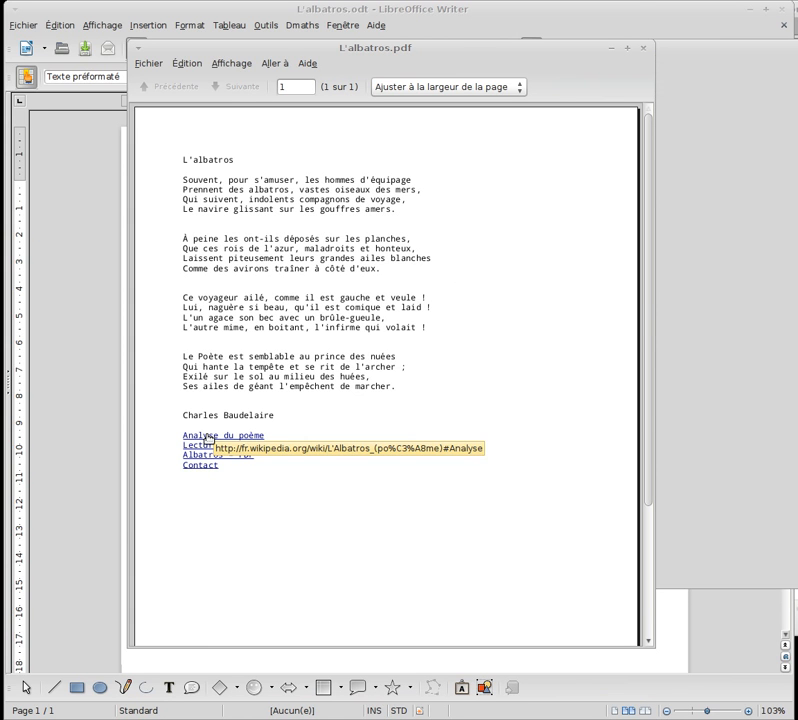
pyautogui.click(208, 440)
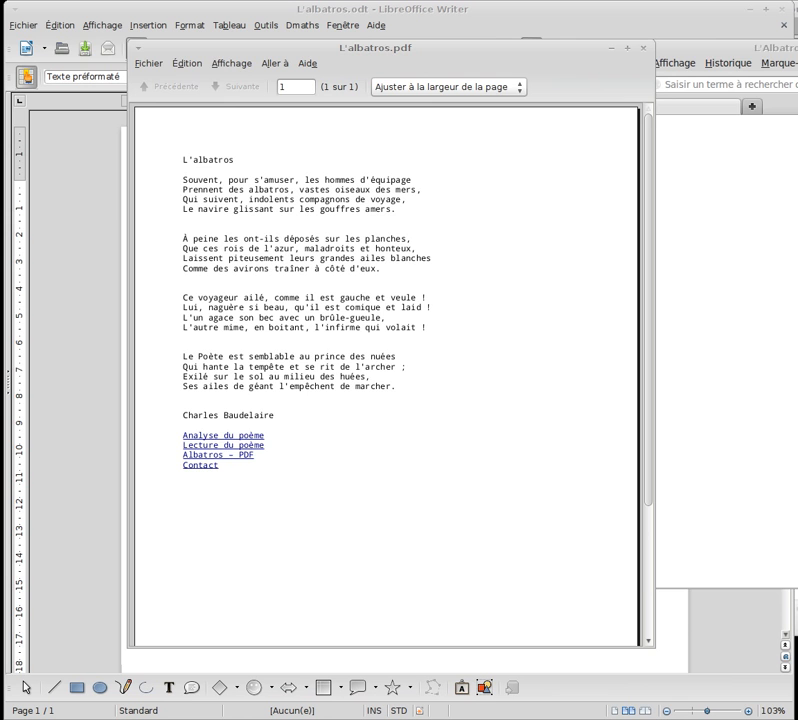